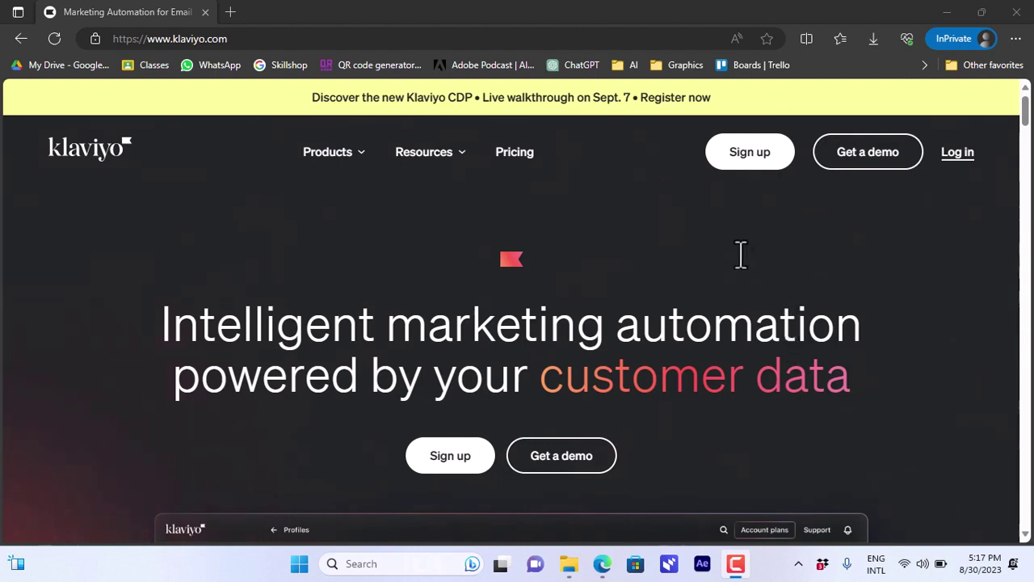
# Open the Klaviyo sign-up form and look through its fields and the choices for how Klaviyo will be used.
pyautogui.click(756, 170)
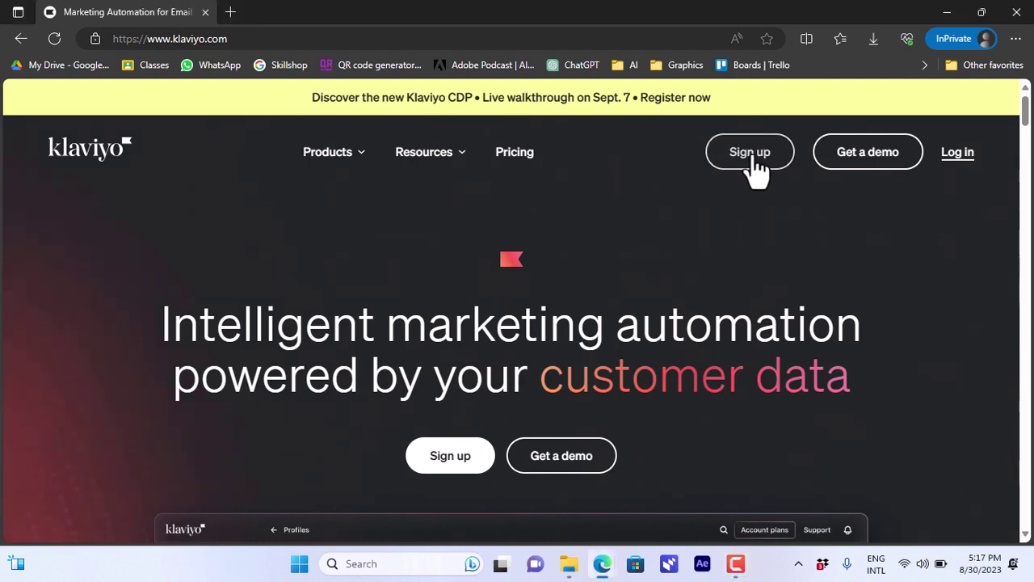
pyautogui.click(756, 170)
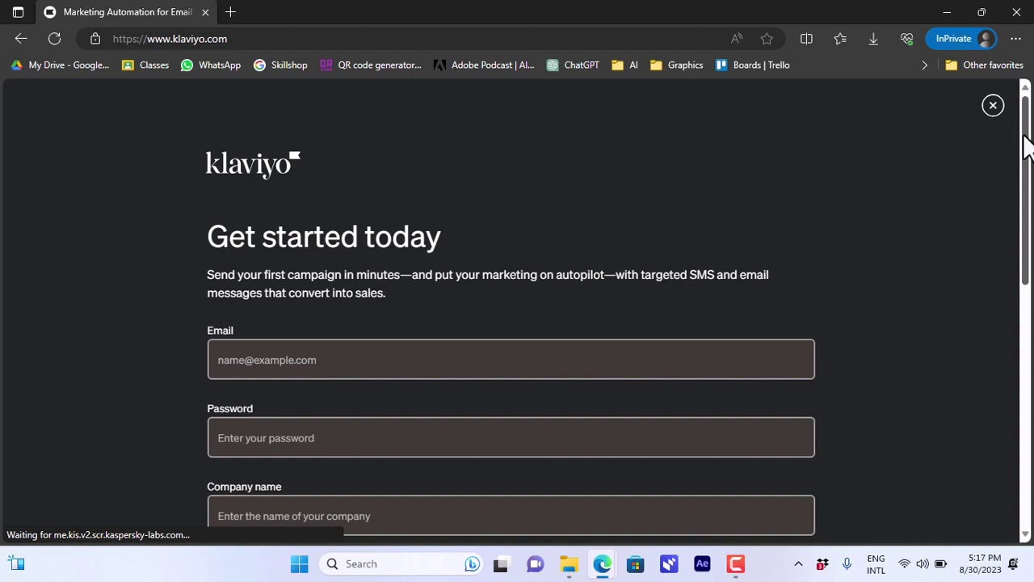
pyautogui.moveTo(1024, 145); pyautogui.dragTo(1029, 303)
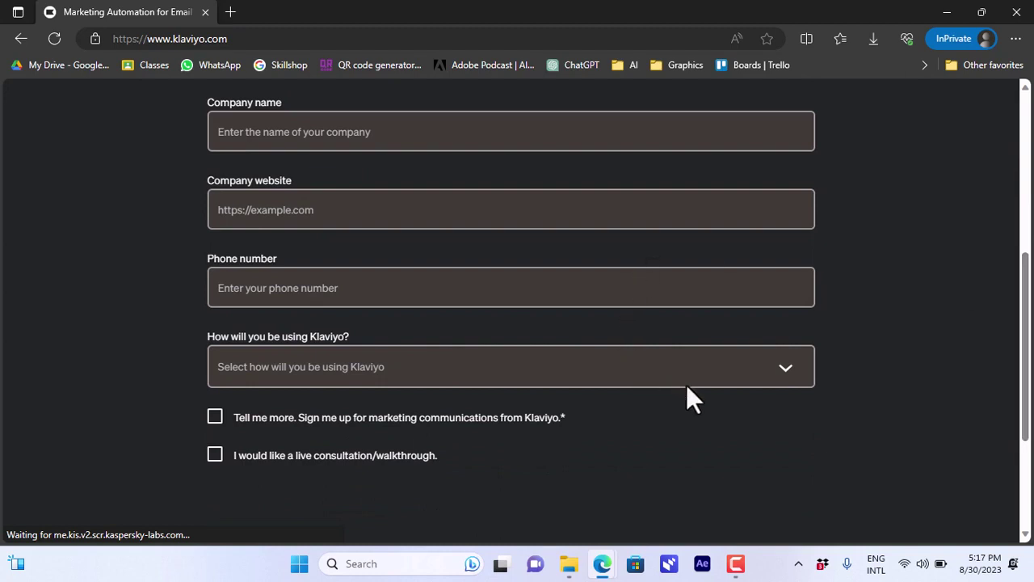
pyautogui.click(788, 367)
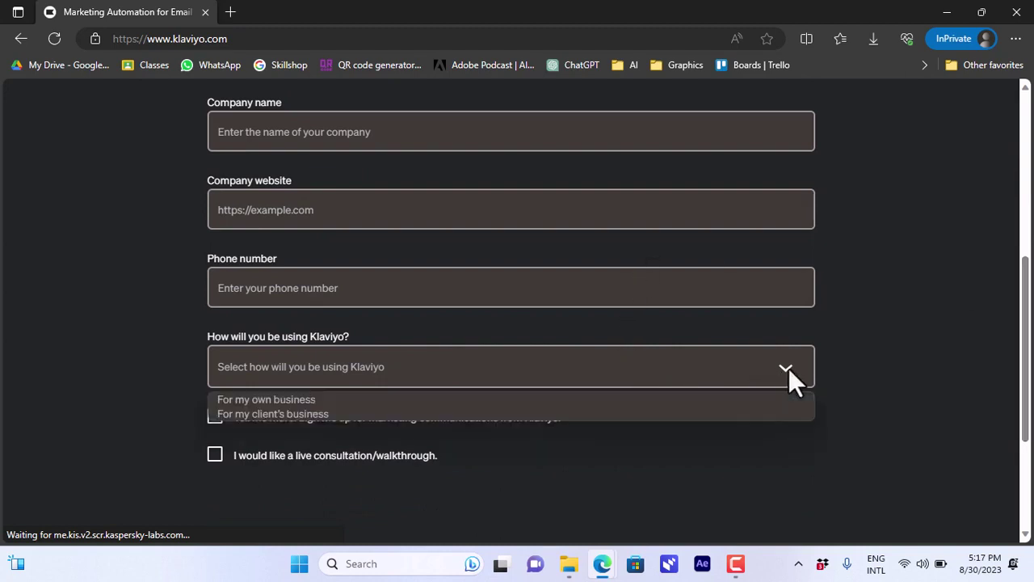
pyautogui.click(788, 368)
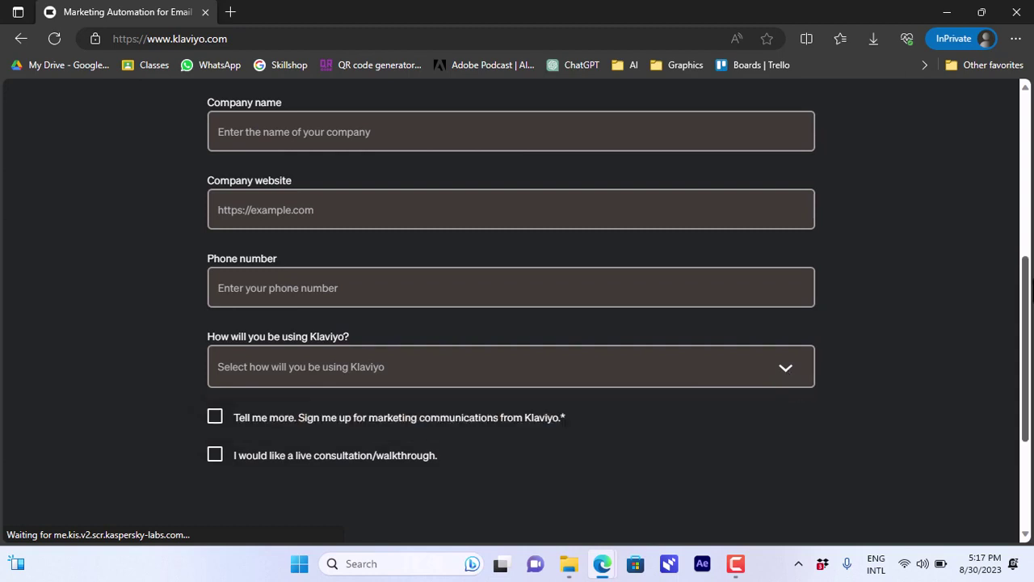
pyautogui.scroll(-2, 1025, 347)
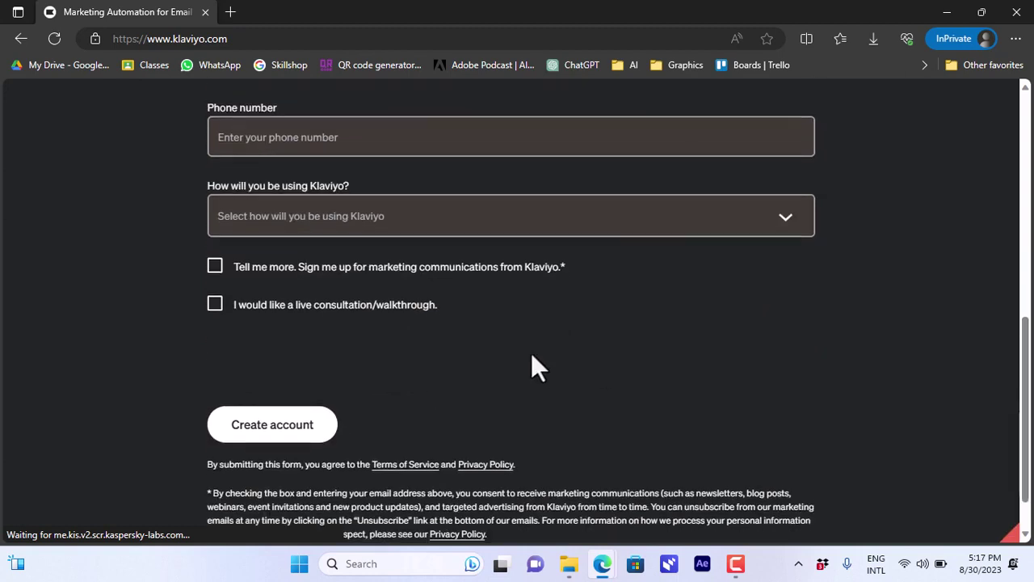
# Try to create the account with the sign-up form left blank, and review which fields are required.
pyautogui.click(266, 426)
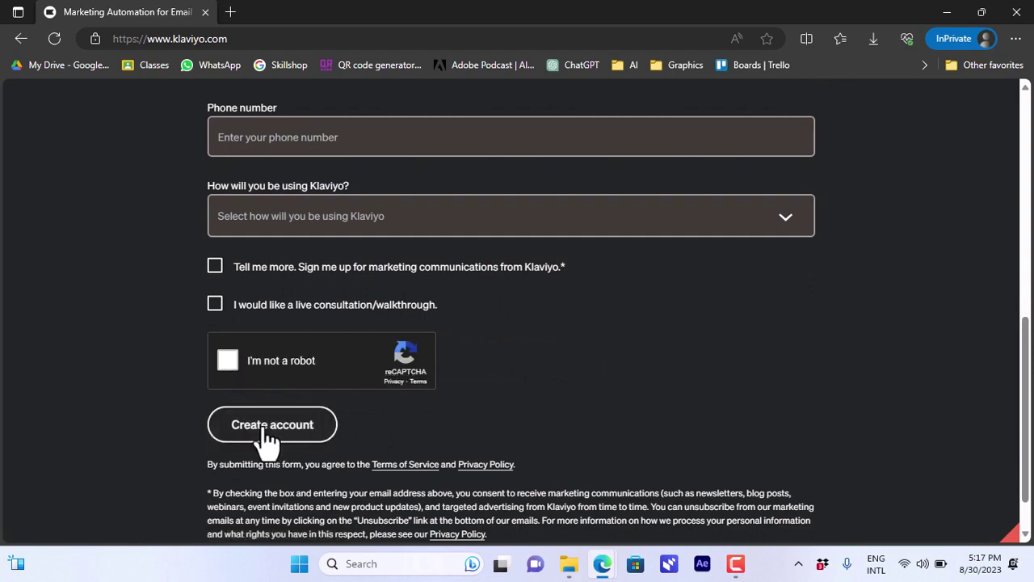
pyautogui.click(1030, 297)
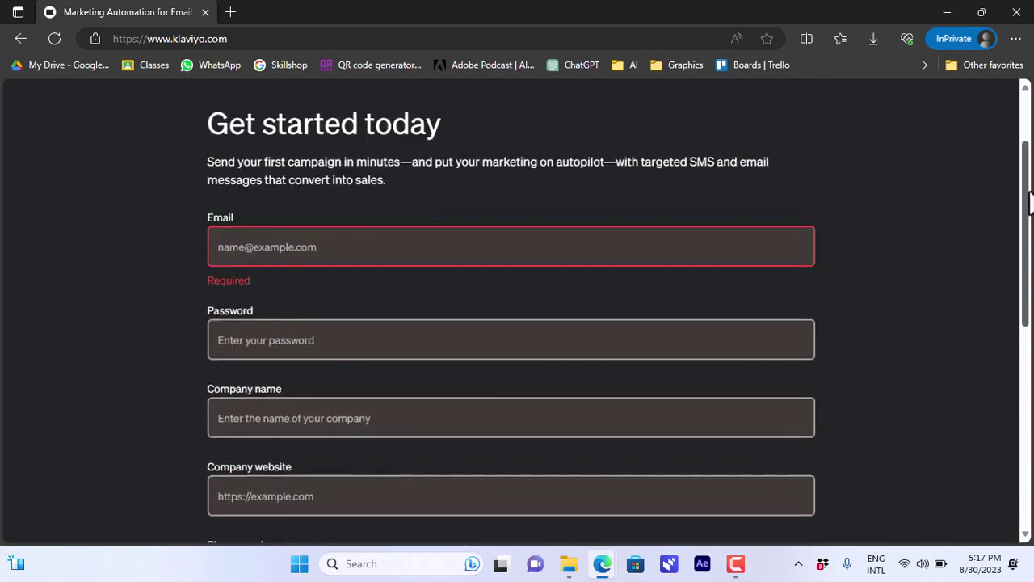
pyautogui.moveTo(1029, 202); pyautogui.dragTo(1029, 246)
pyautogui.scroll(3, 1029, 247)
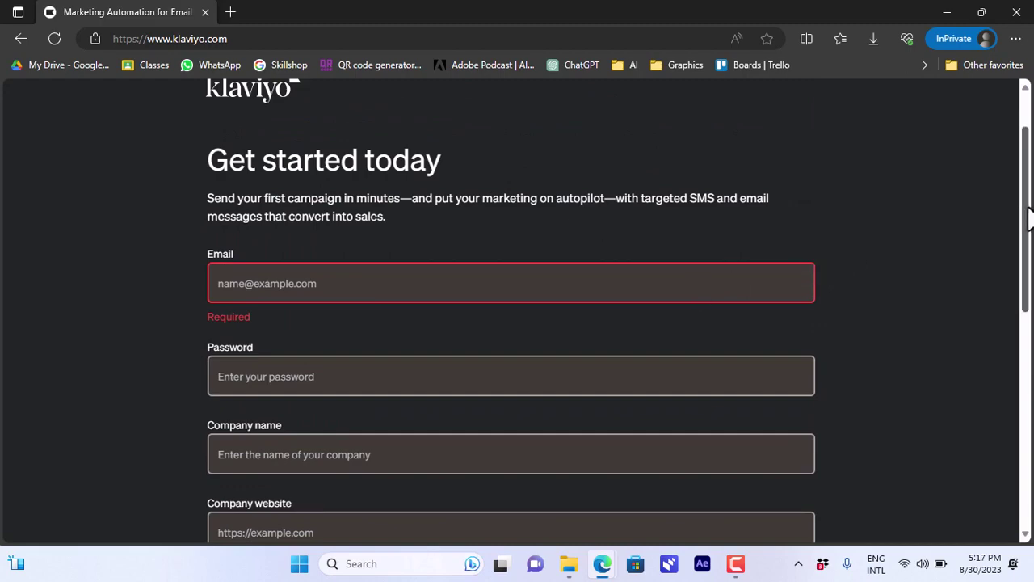
pyautogui.scroll(-7, 1006, 380)
pyautogui.moveTo(1026, 425)
pyautogui.mouseDown()
pyautogui.moveTo(1025, 436)
pyautogui.moveTo(1030, 292)
pyautogui.moveTo(1028, 428)
pyautogui.mouseUp()
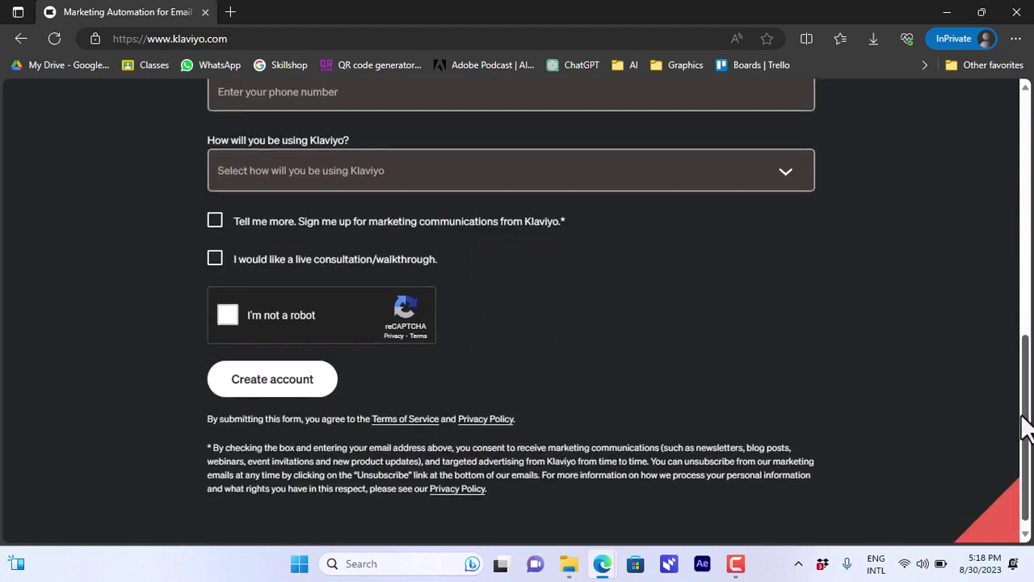
# Switch to the other browser window with the signed-in Klaviyo home dashboard.
pyautogui.moveTo(608, 559)
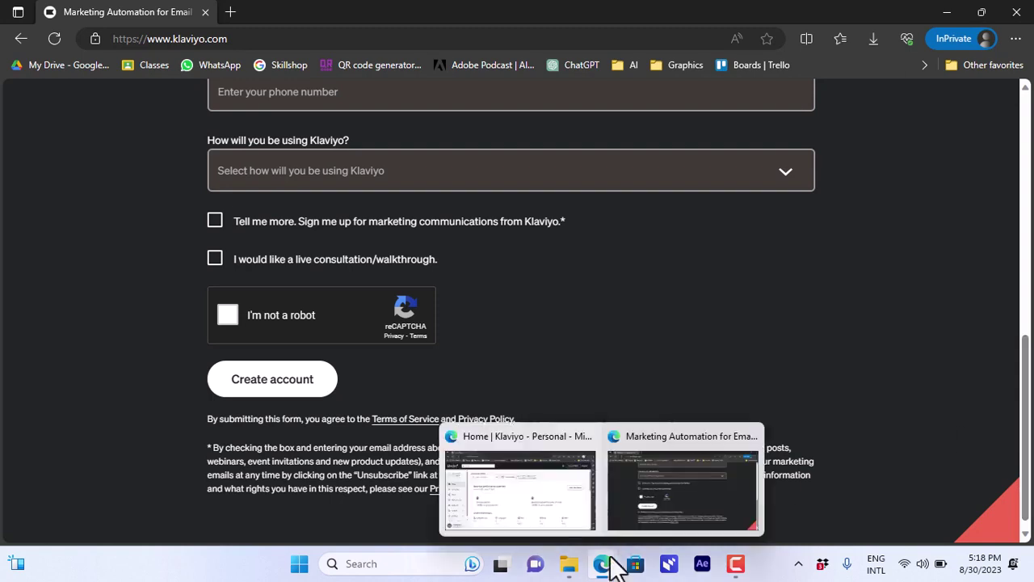
pyautogui.click(566, 502)
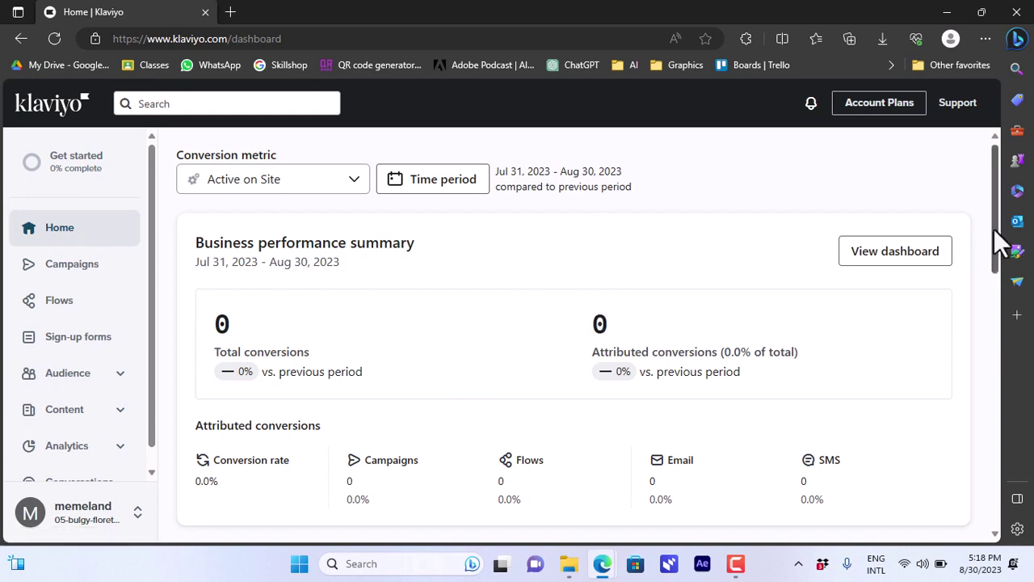
pyautogui.moveTo(1002, 243); pyautogui.dragTo(997, 219)
# Look over the Campaigns page and the remaining navigation sections, and return to the Home dashboard.
pyautogui.click(71, 270)
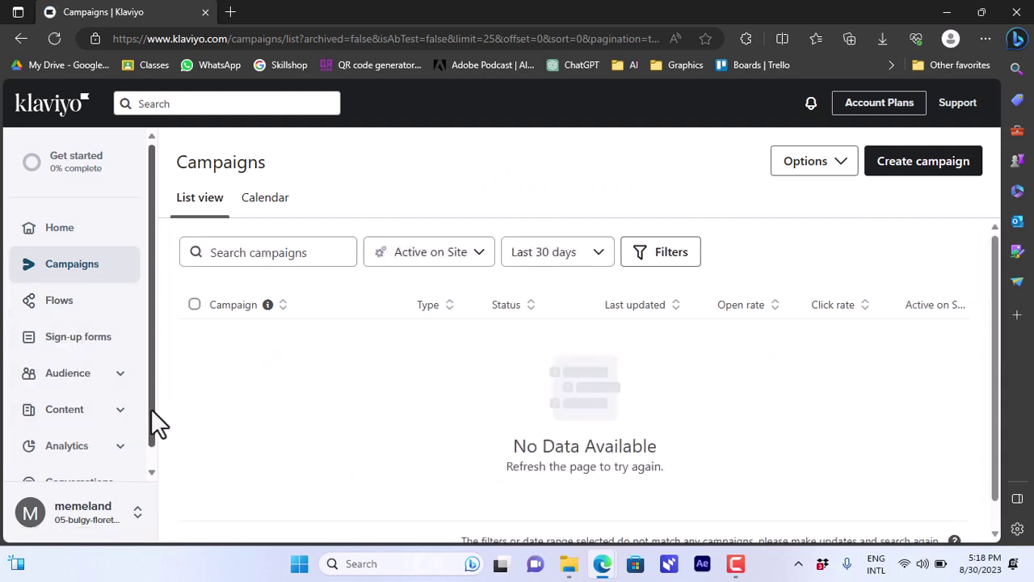
pyautogui.scroll(-1, 154, 433)
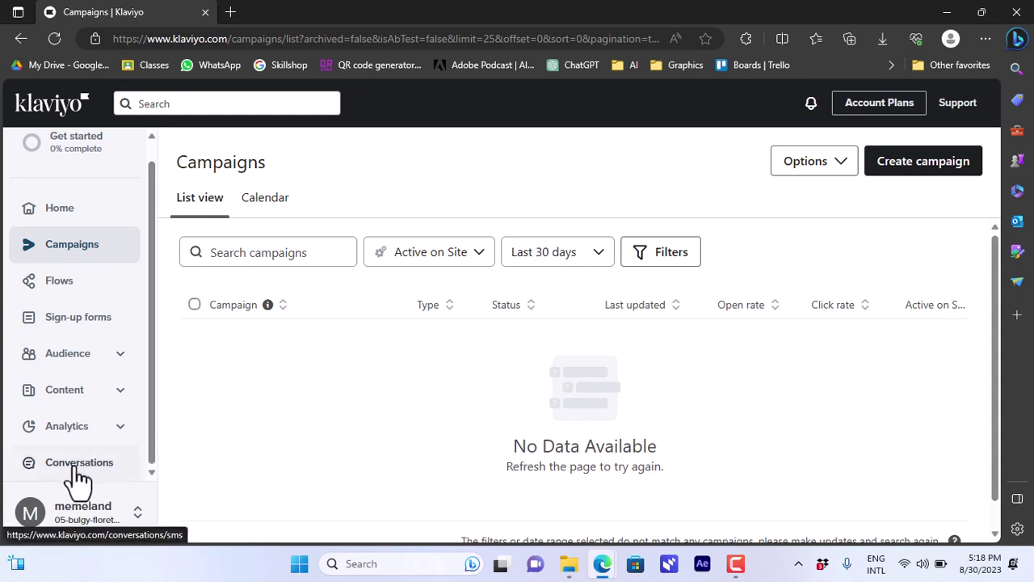
pyautogui.scroll(1, 137, 202)
pyautogui.click(78, 231)
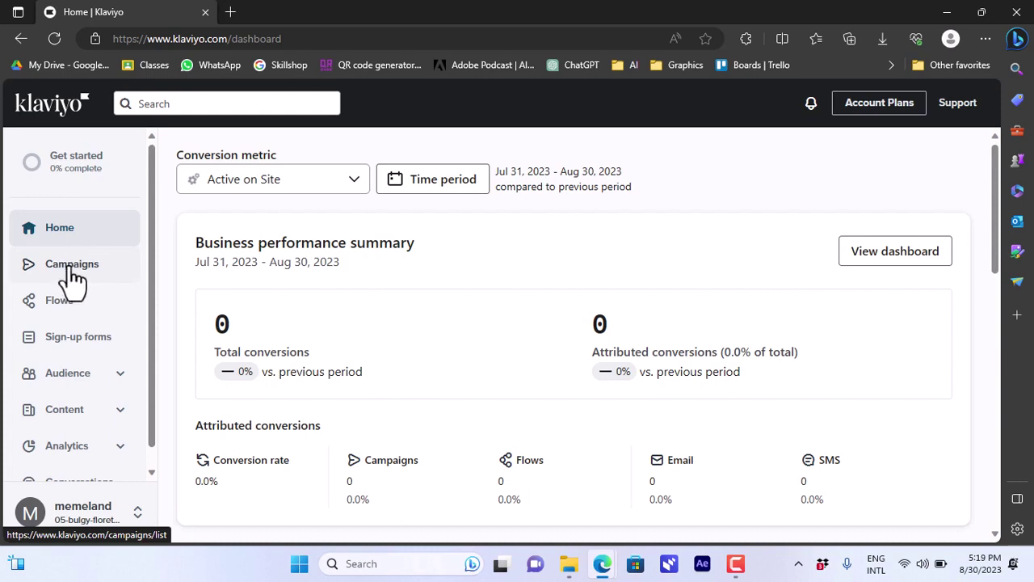
# Start a new campaign from the Campaigns page and name it "my new campaign".
pyautogui.click(67, 278)
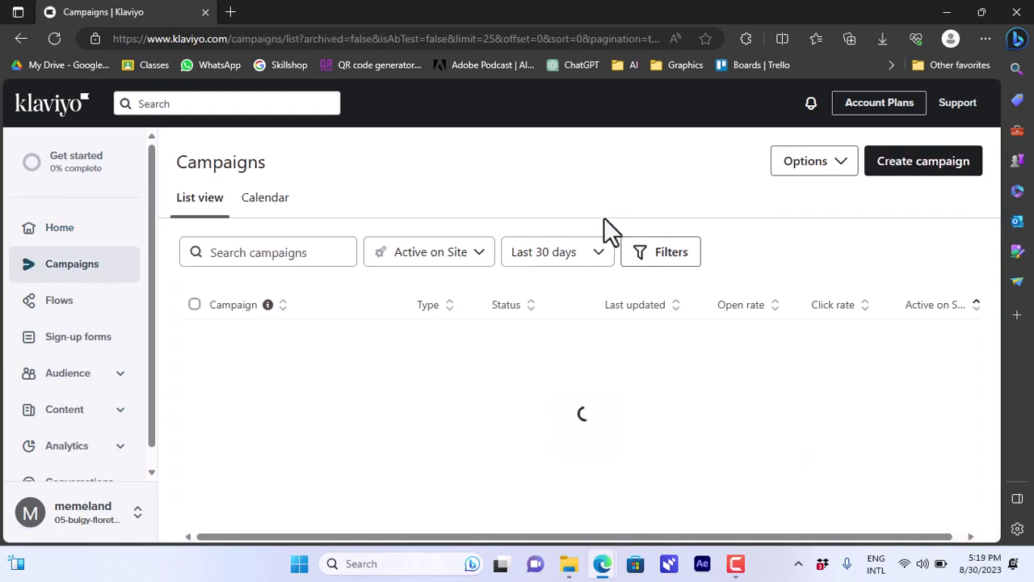
pyautogui.click(917, 166)
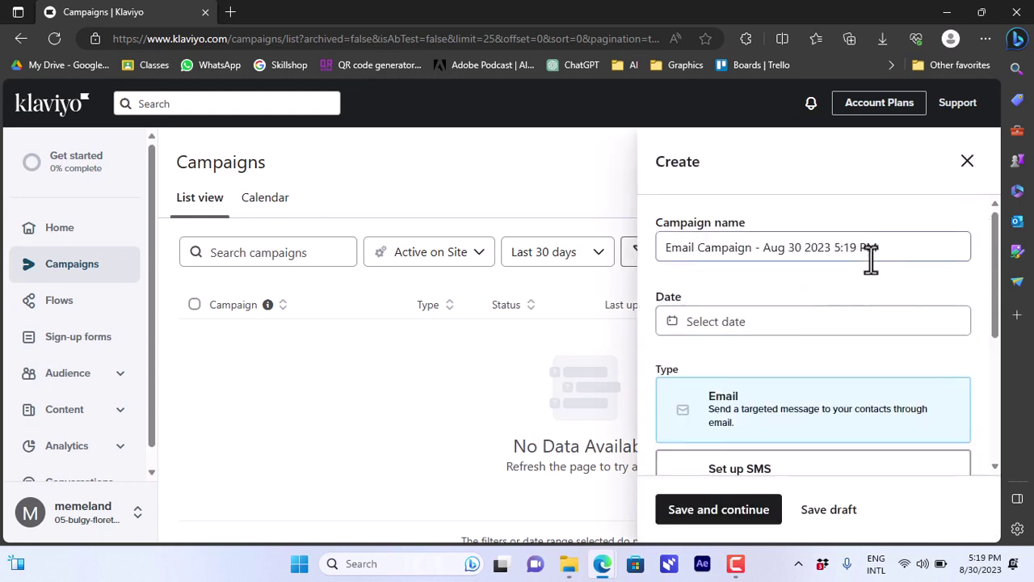
pyautogui.tripleClick(881, 250)
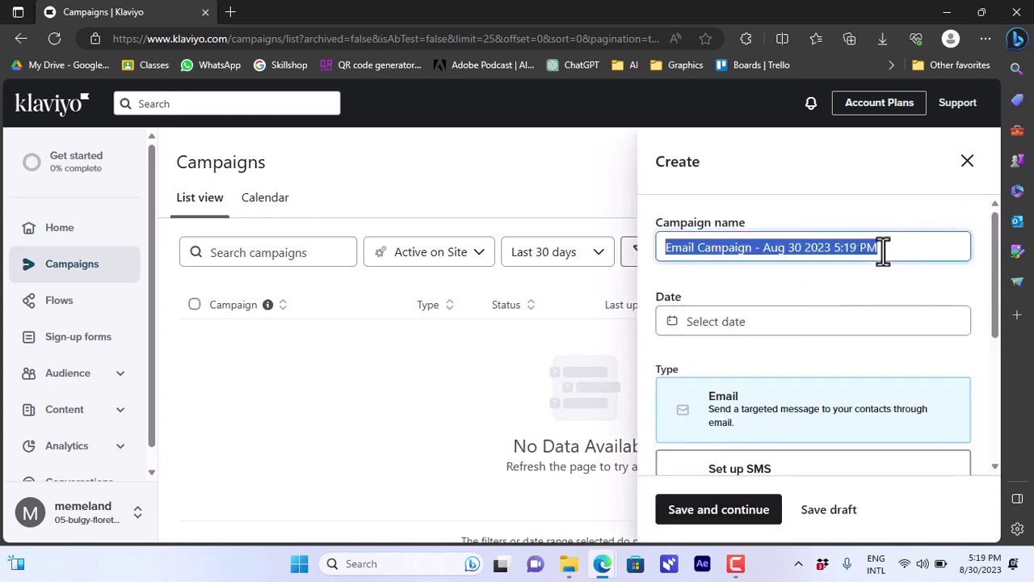
pyautogui.write('my new campaign')
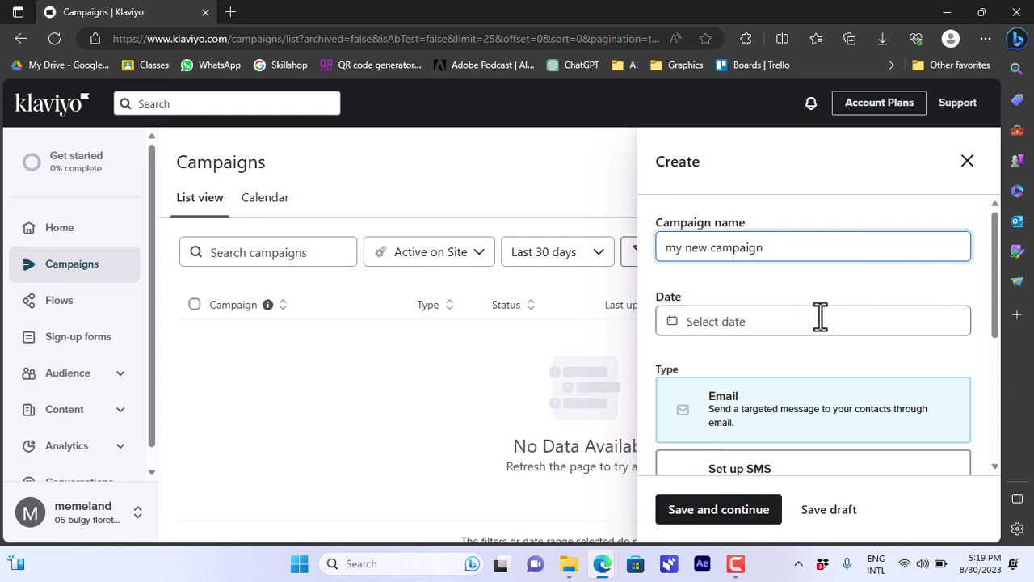
# Check the campaign type and tag options, keep the Email type without tags, and save to continue to the recipients.
pyautogui.moveTo(998, 261); pyautogui.dragTo(991, 314)
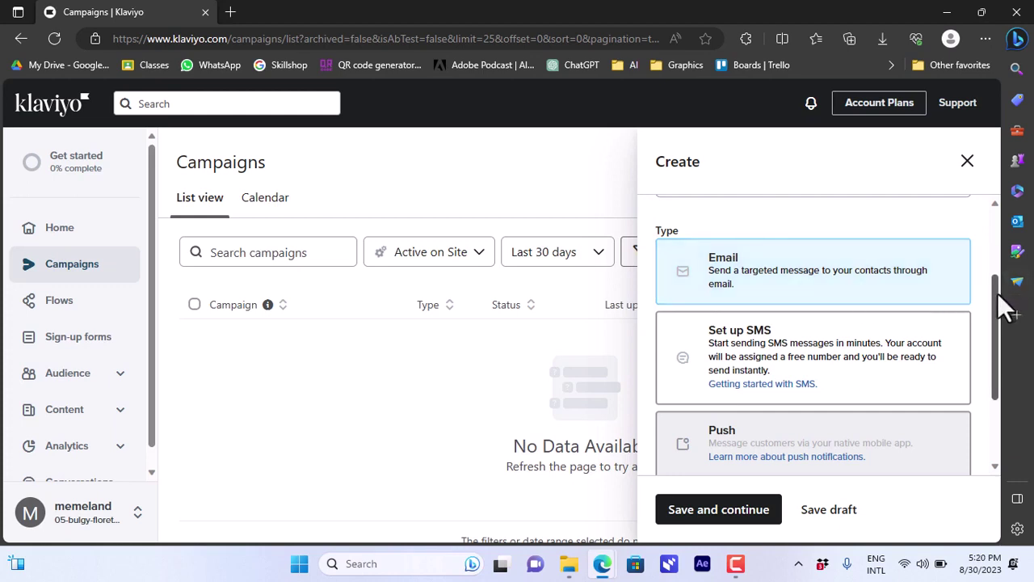
pyautogui.scroll(-2, 812, 354)
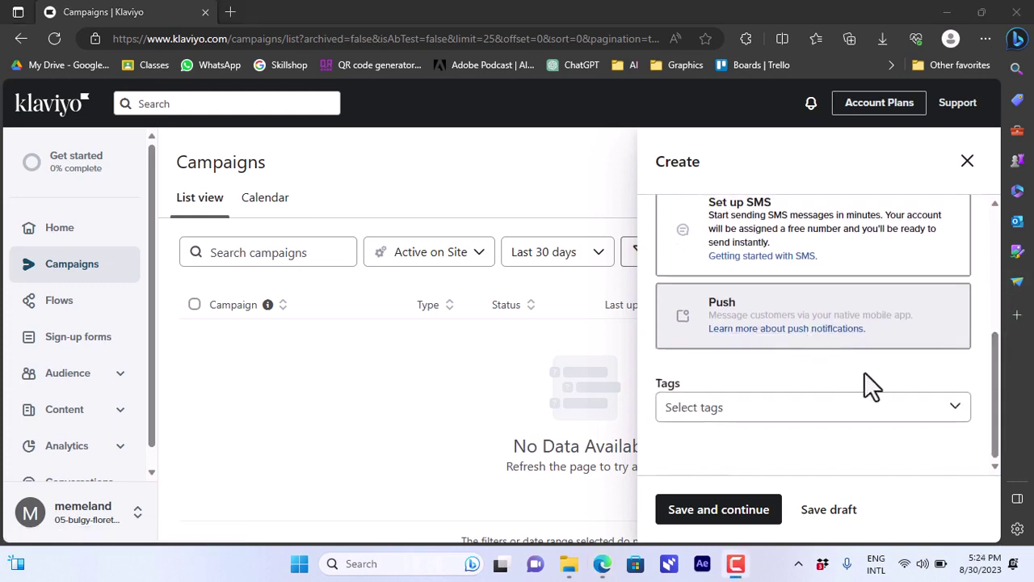
pyautogui.click(951, 410)
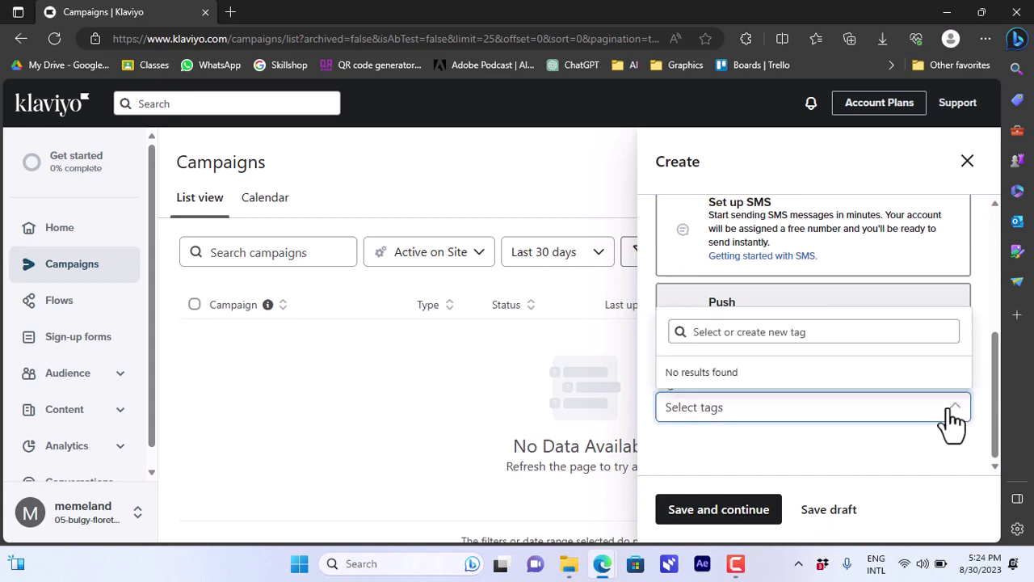
pyautogui.click(965, 412)
pyautogui.moveTo(992, 391)
pyautogui.mouseDown()
pyautogui.moveTo(993, 288)
pyautogui.moveTo(992, 410)
pyautogui.mouseUp()
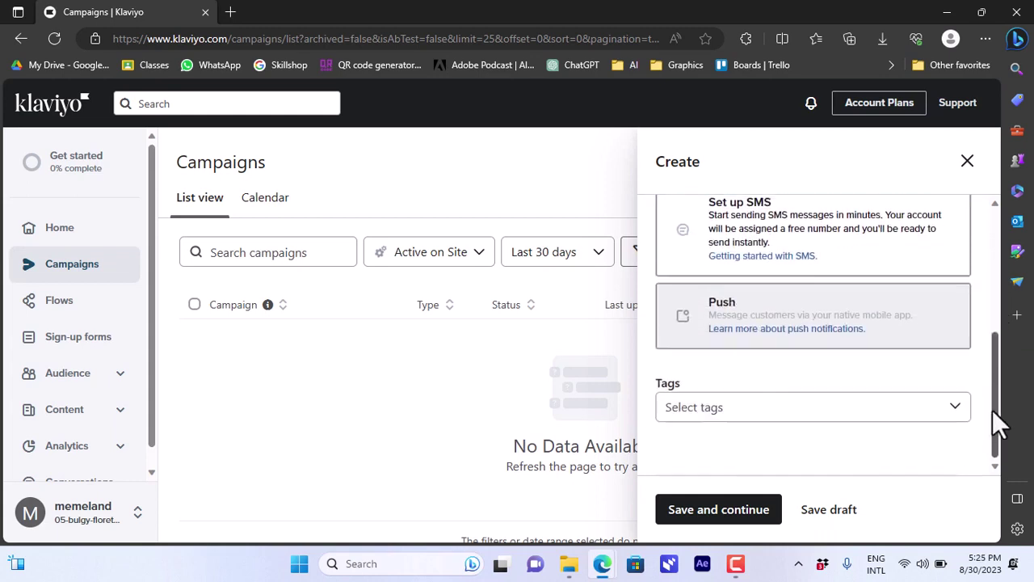
pyautogui.click(715, 517)
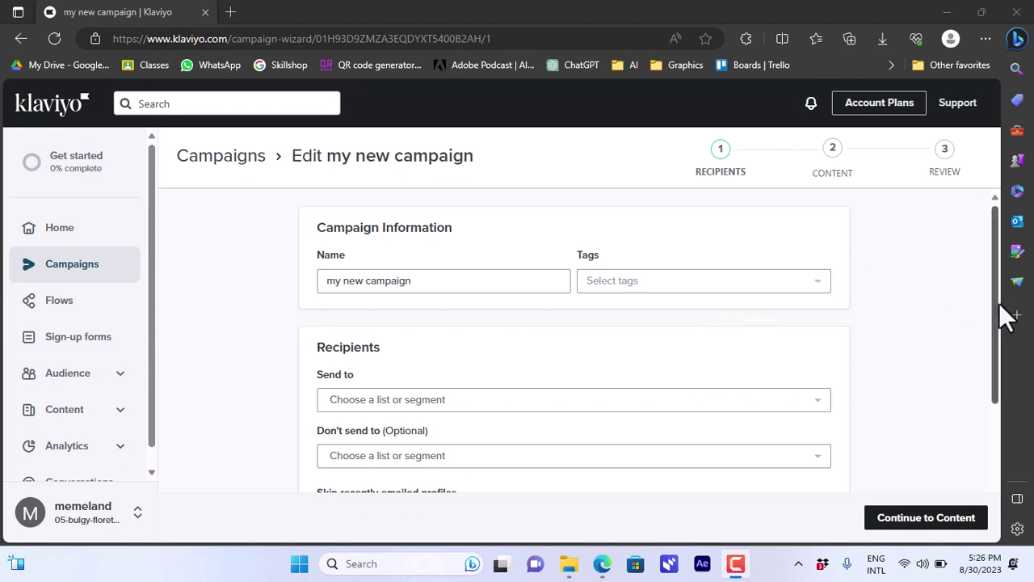
# Choose the New Subscribers and Newsletter lists as the campaign's Send to recipients.
pyautogui.moveTo(996, 316); pyautogui.dragTo(998, 360)
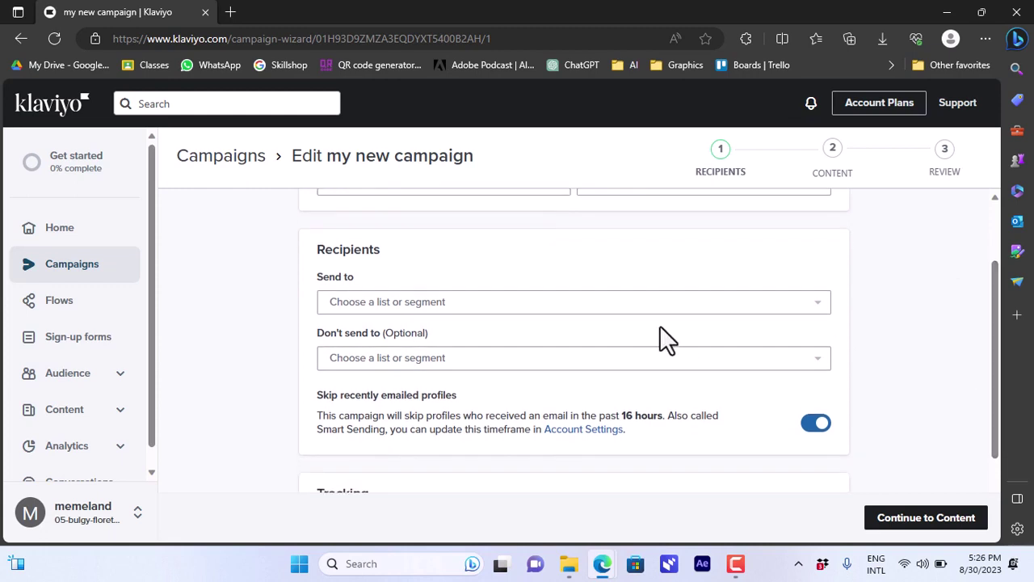
pyautogui.click(514, 315)
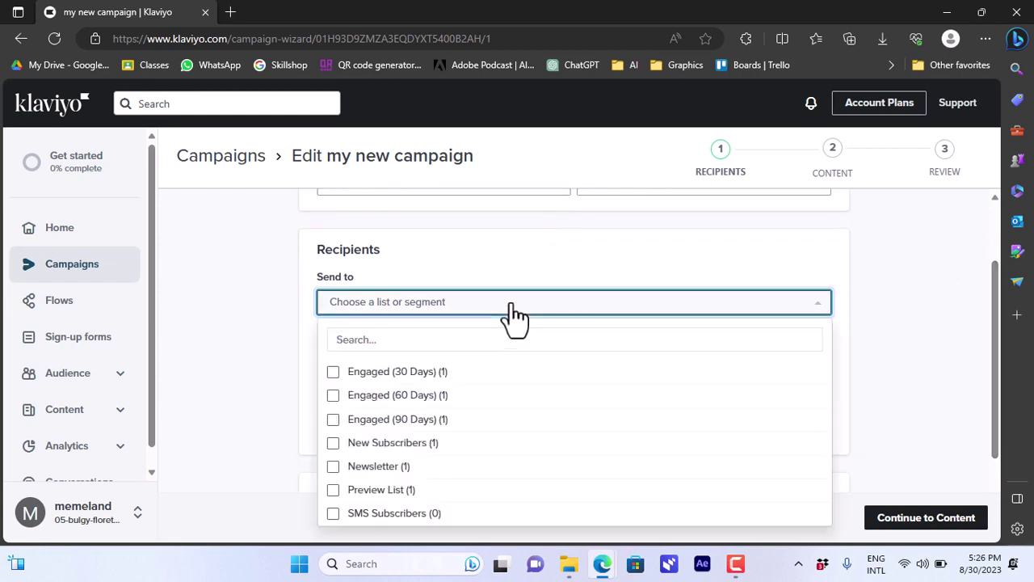
pyautogui.click(339, 444)
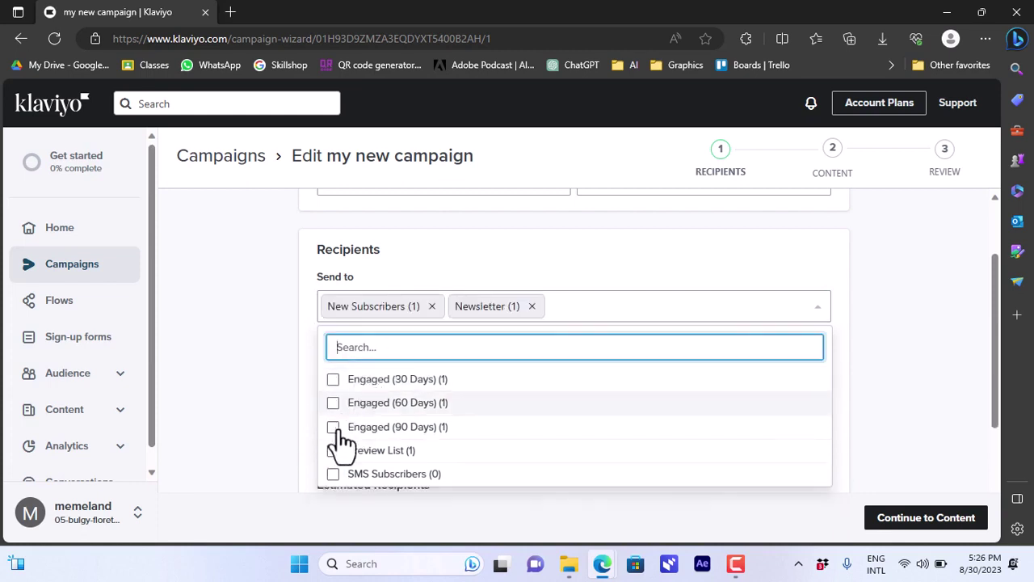
pyautogui.press('Escape')
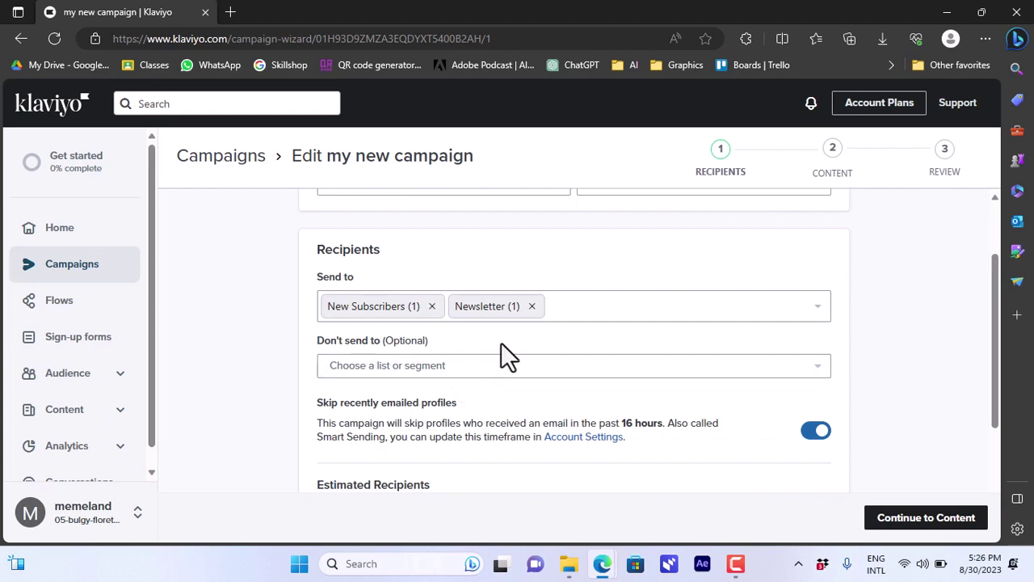
# Exclude the Engaged (30 Days) segment from the campaign's recipients and continue to the content stage.
pyautogui.click(457, 372)
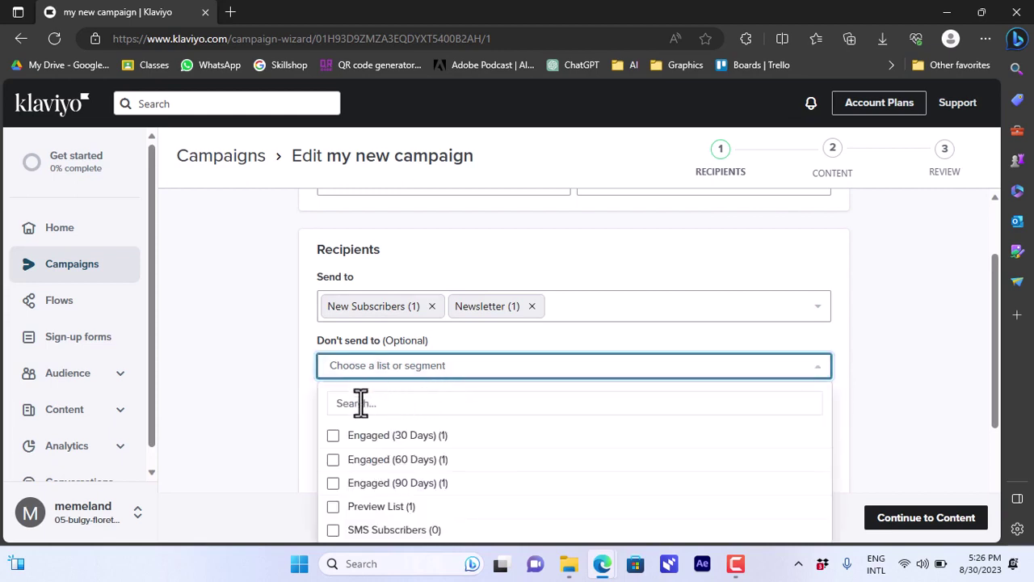
pyautogui.click(333, 436)
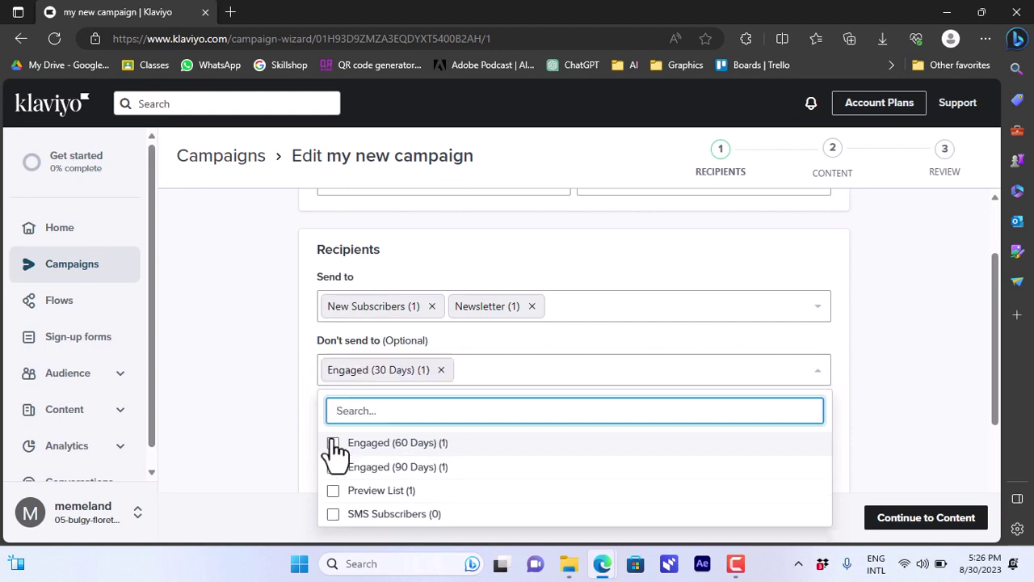
pyautogui.scroll(-1, 1000, 340)
pyautogui.moveTo(1000, 343); pyautogui.dragTo(1000, 448)
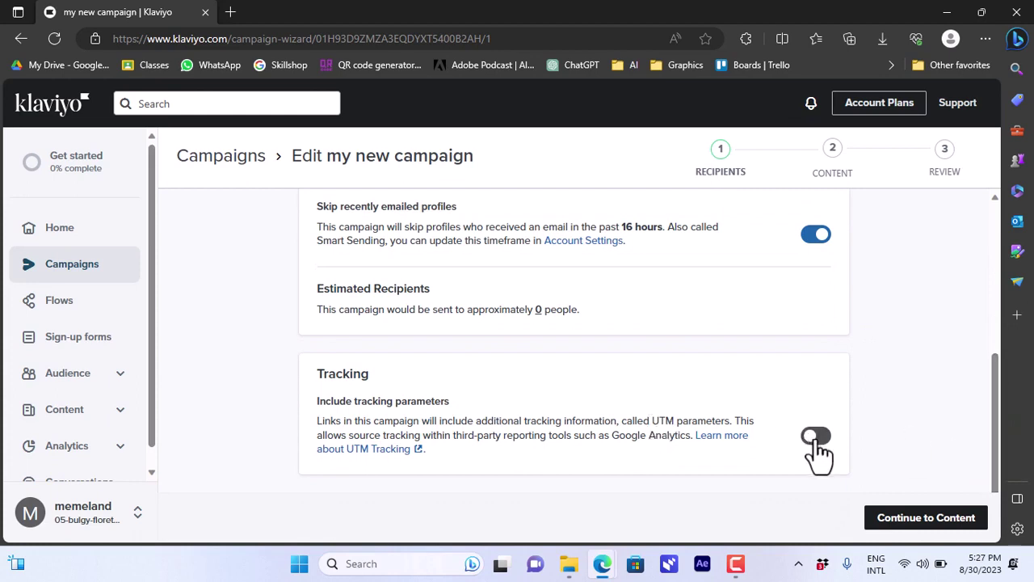
pyautogui.click(929, 523)
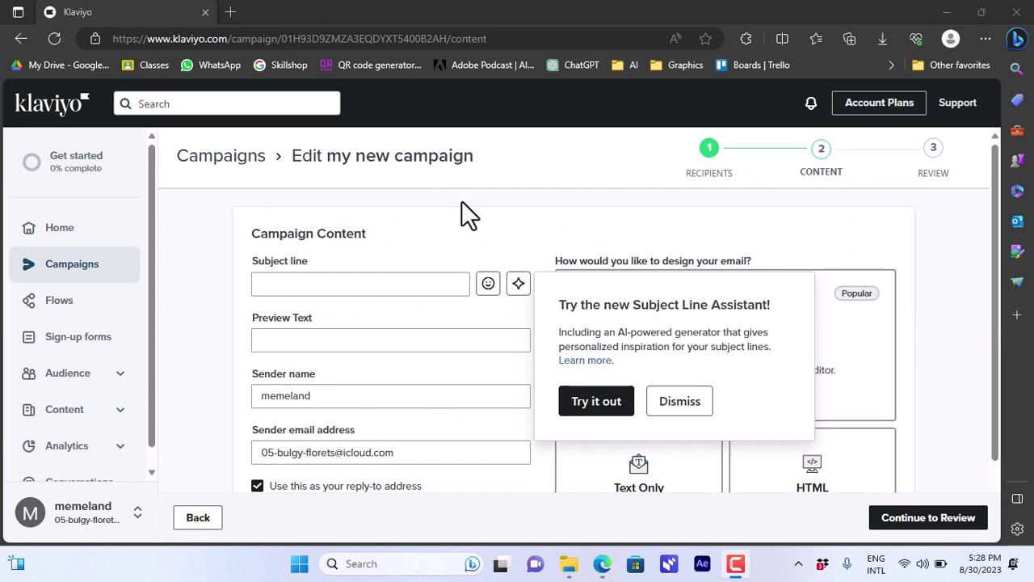
# Set the subject line to "our awesome product" and the preview text to "new product", and dismiss the Subject Line Assistant offer.
pyautogui.click(338, 285)
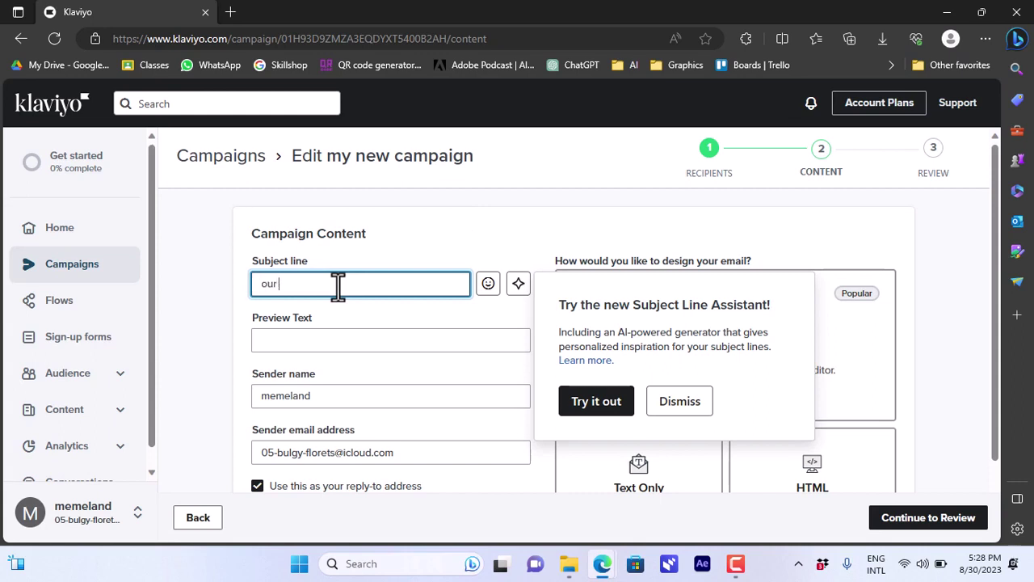
pyautogui.write('our awesome product')
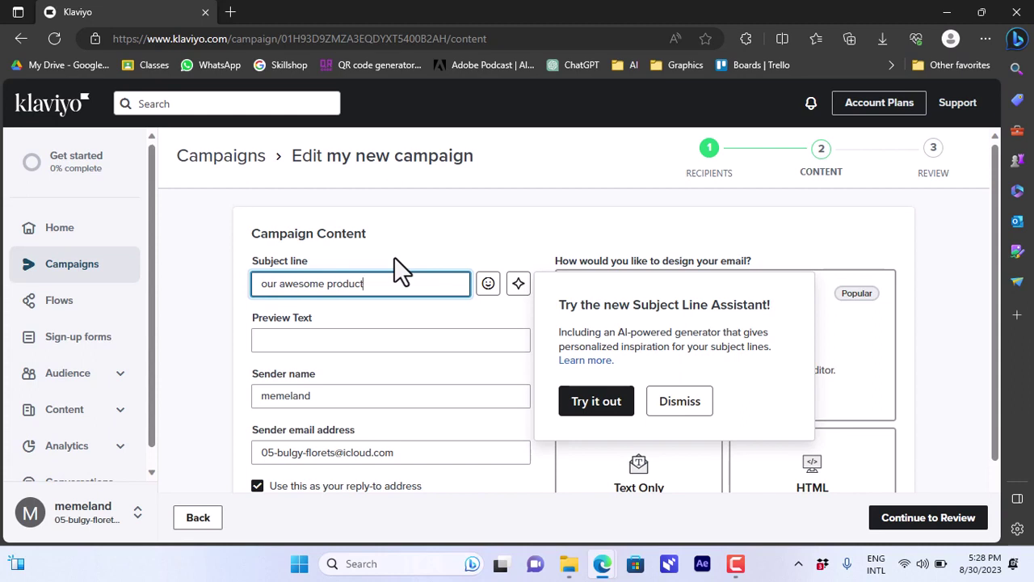
pyautogui.click(356, 345)
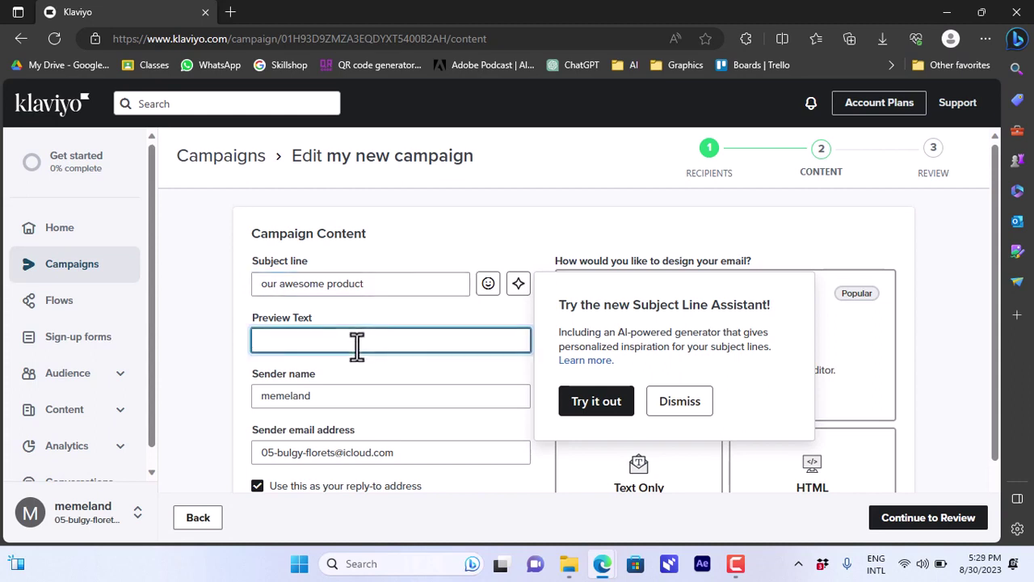
pyautogui.write('new proc')
pyautogui.click(381, 388)
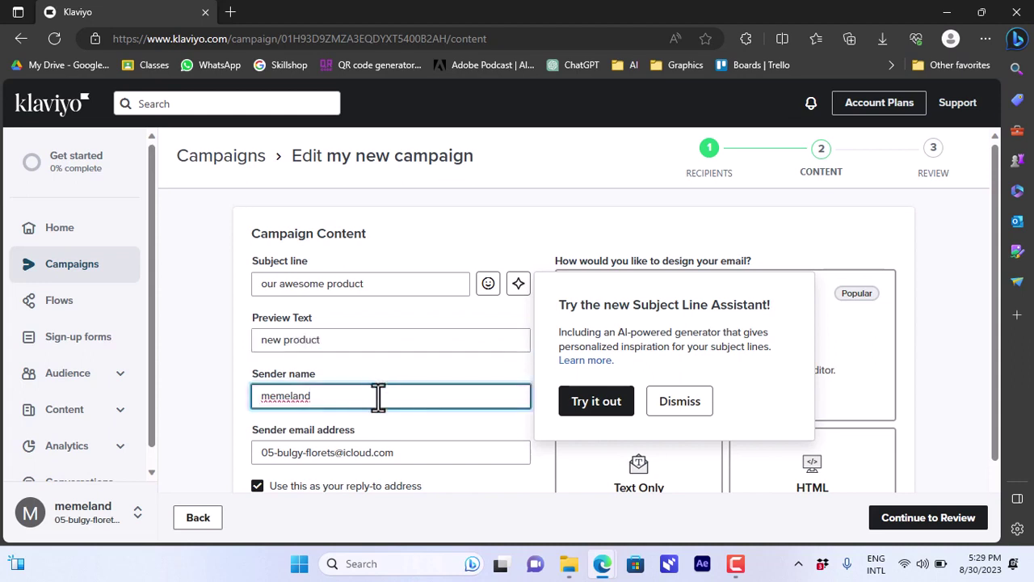
pyautogui.click(419, 428)
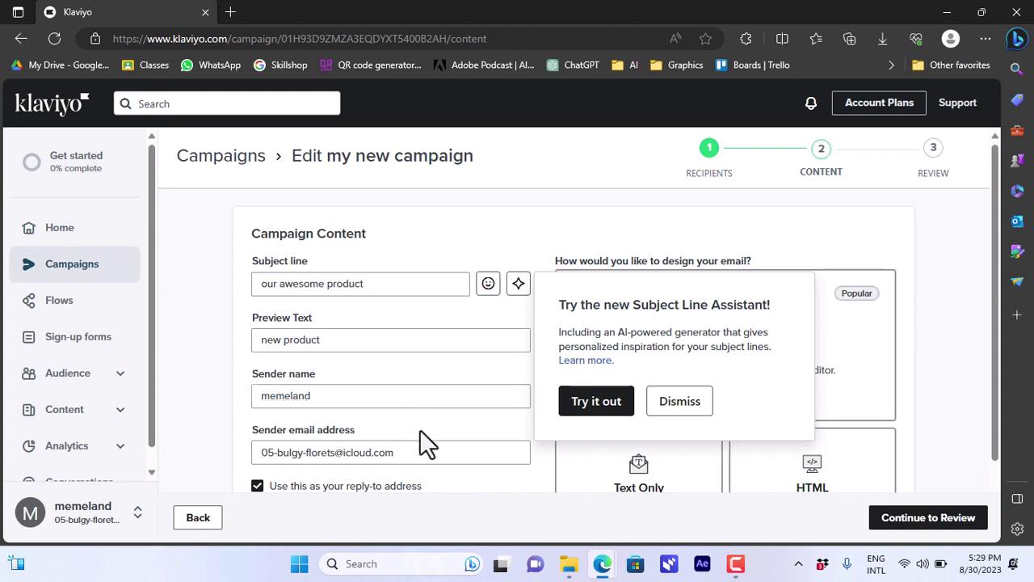
pyautogui.click(680, 401)
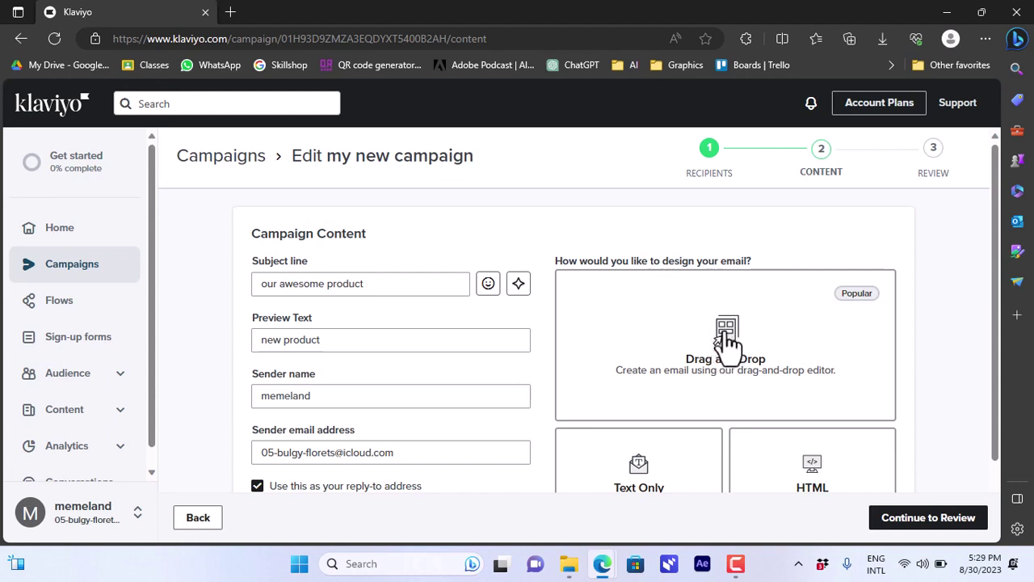
# Choose the Drag and Drop email design option and open the "Reminder - Back in stock" template from the library.
pyautogui.click(726, 330)
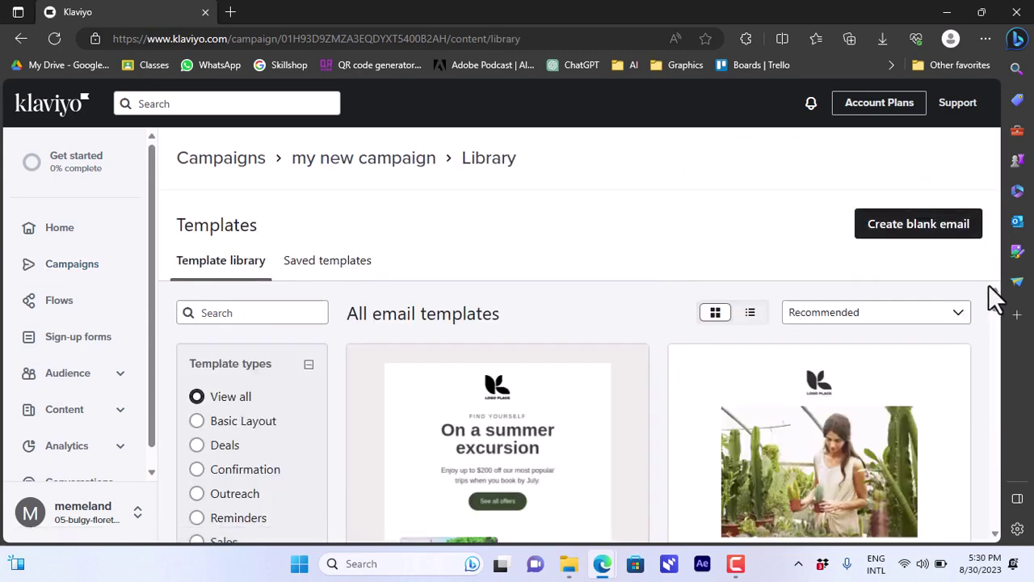
pyautogui.moveTo(996, 314); pyautogui.dragTo(995, 283)
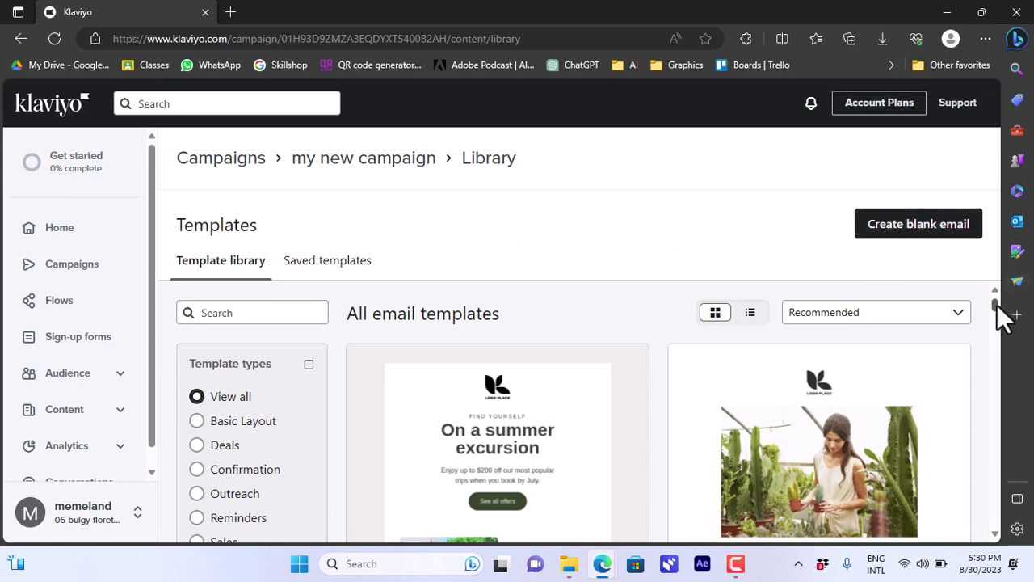
pyautogui.scroll(-7, 994, 323)
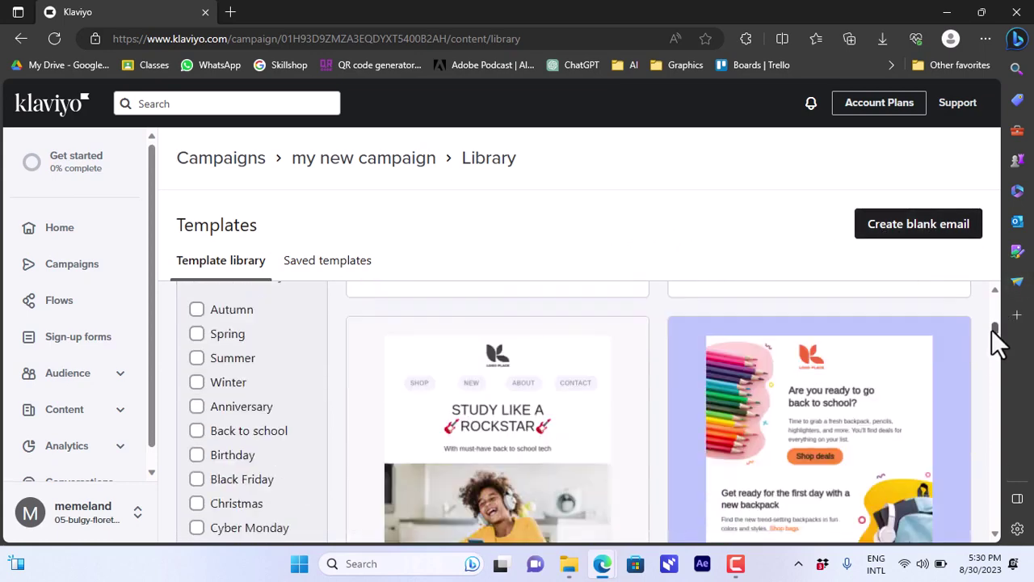
pyautogui.moveTo(993, 331); pyautogui.dragTo(988, 383)
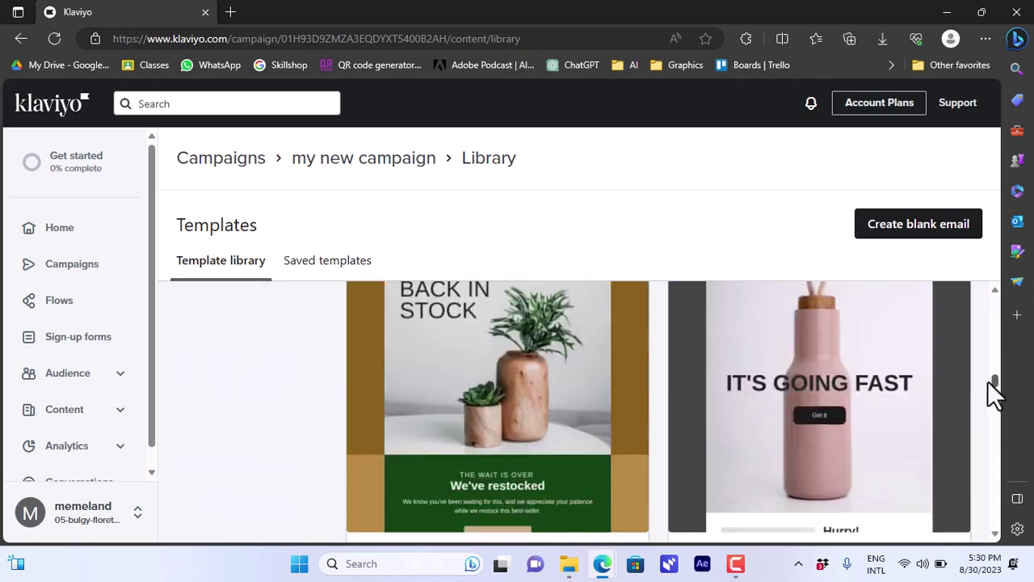
pyautogui.click(477, 375)
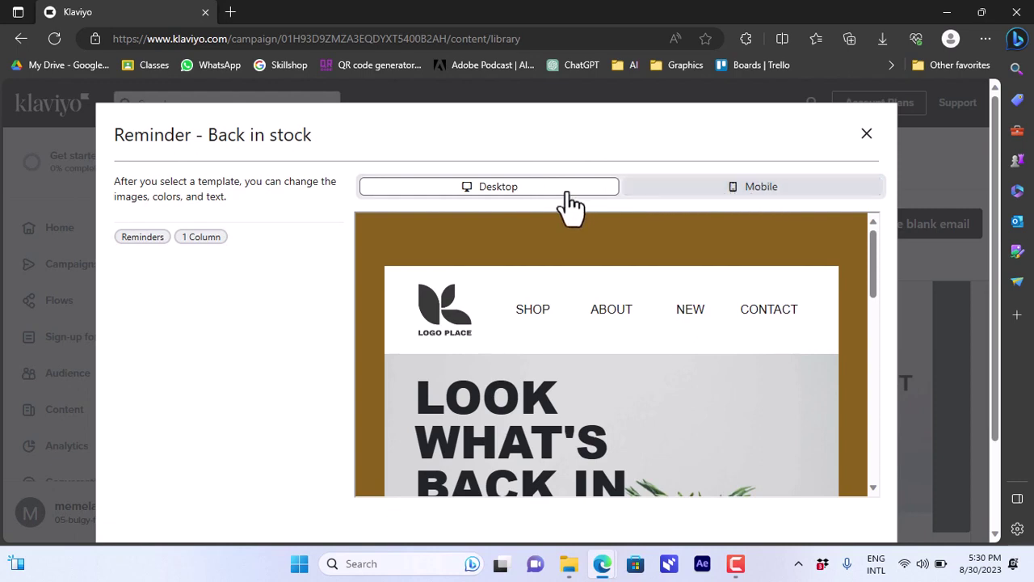
# Preview the back-in-stock template in its mobile and desktop versions, and use it for the campaign email.
pyautogui.click(753, 198)
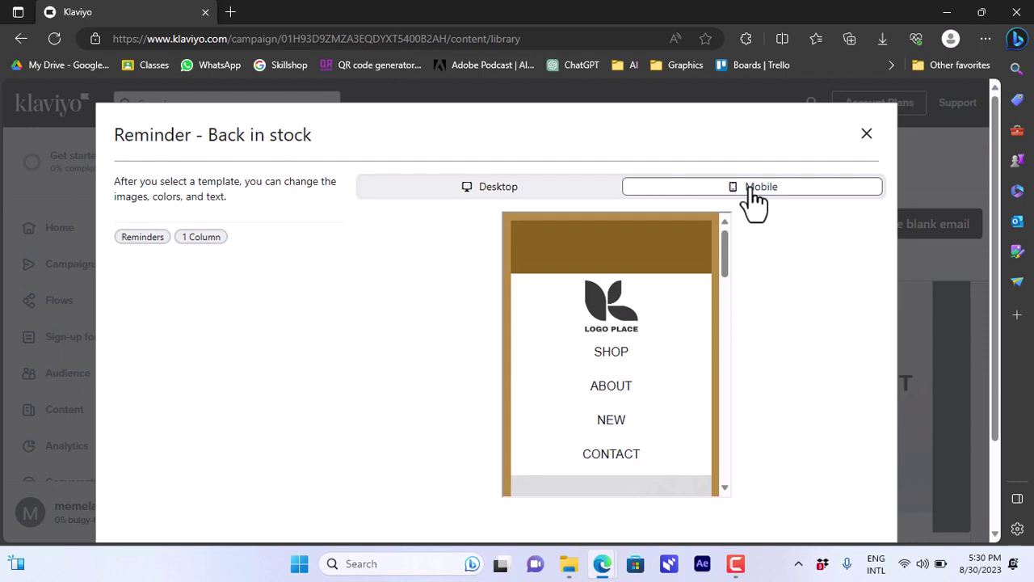
pyautogui.moveTo(723, 249); pyautogui.dragTo(726, 225)
pyautogui.click(473, 194)
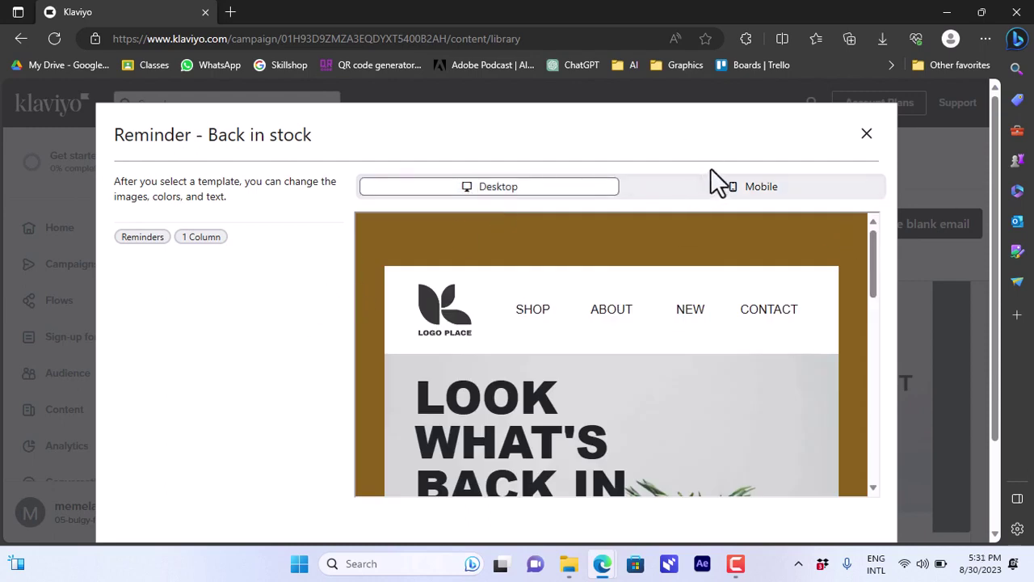
pyautogui.click(677, 194)
pyautogui.click(590, 192)
pyautogui.moveTo(997, 327); pyautogui.dragTo(993, 475)
pyautogui.click(848, 501)
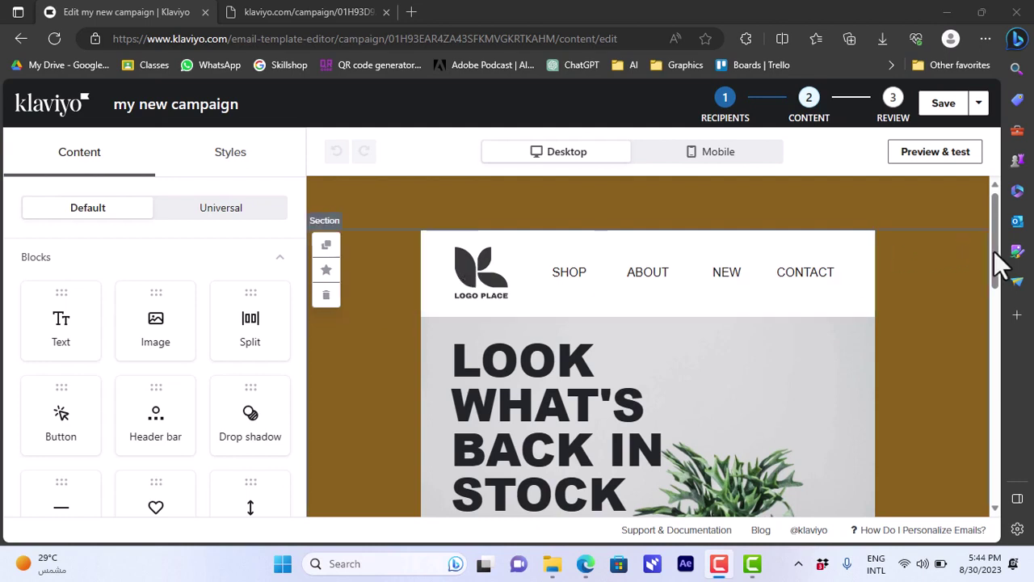
# Look over the email template, and examine the header bar's desktop layout choices and the image sources for replacing its logo.
pyautogui.scroll(-3, 997, 312)
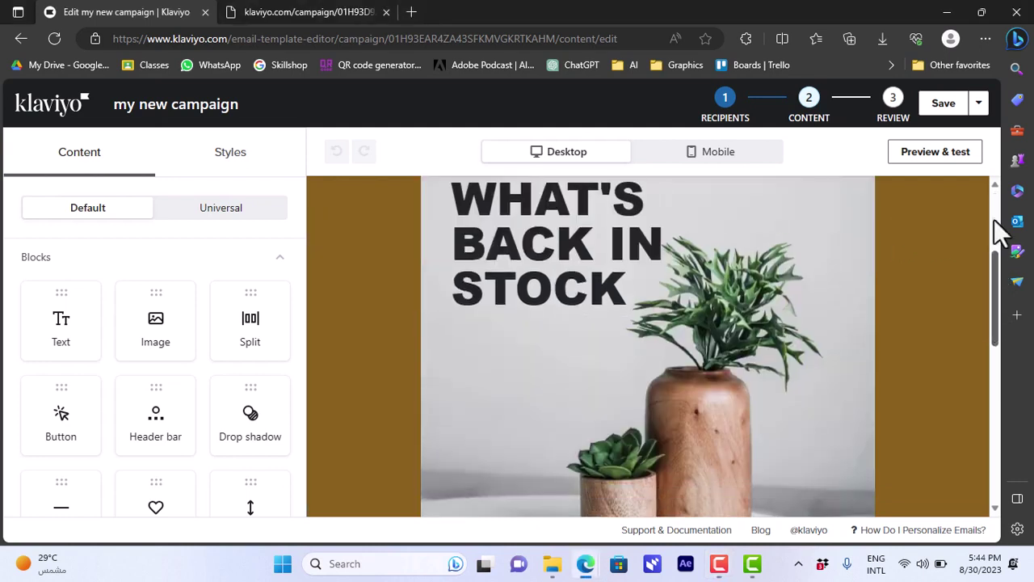
pyautogui.scroll(3, 995, 223)
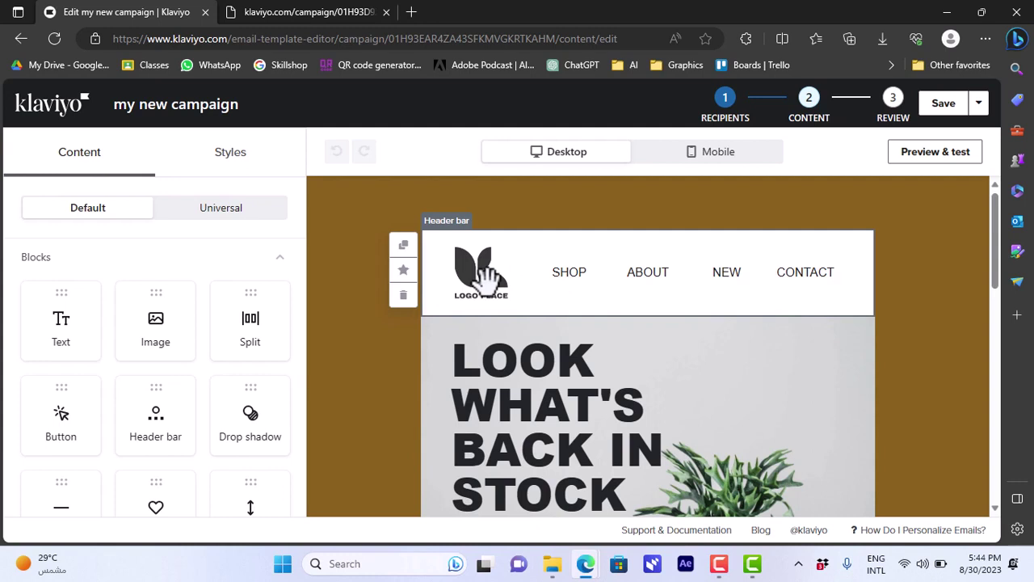
pyautogui.click(540, 273)
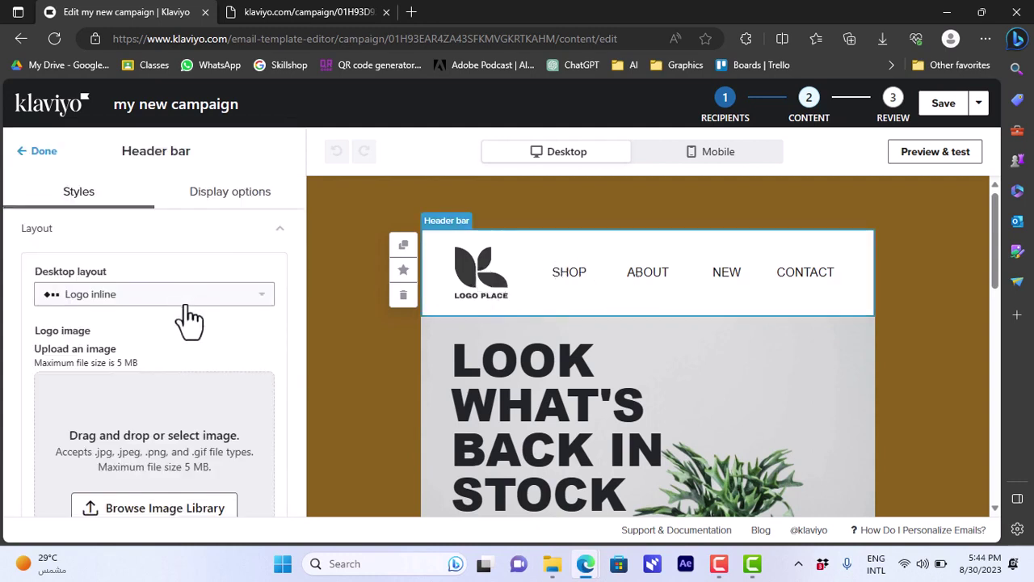
pyautogui.click(252, 301)
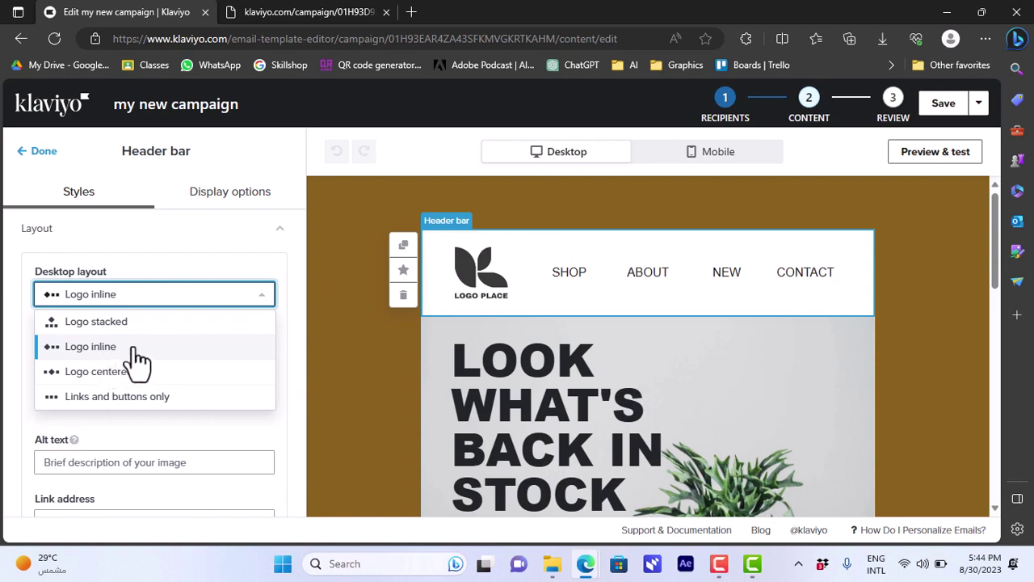
pyautogui.click(293, 298)
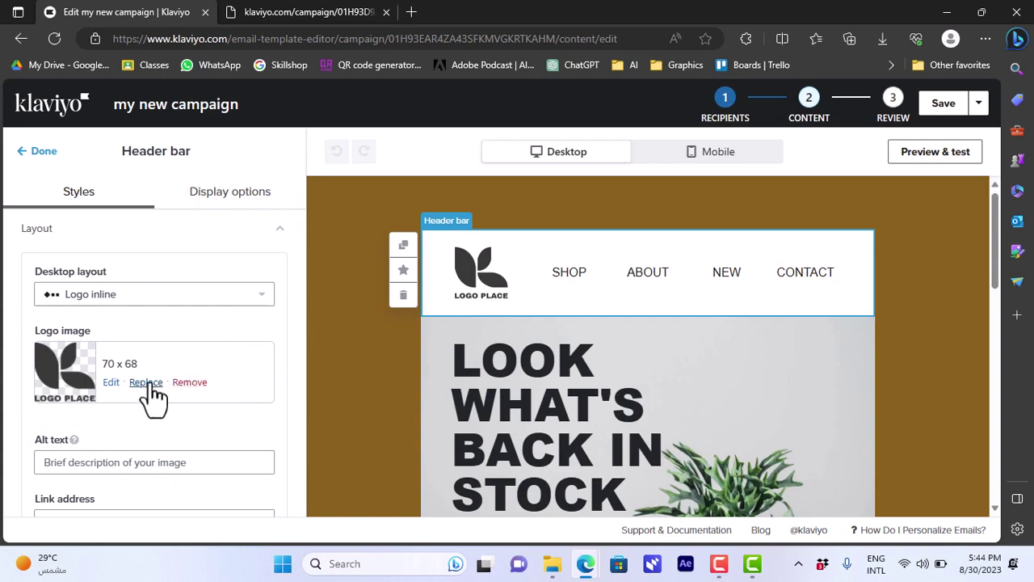
pyautogui.click(145, 385)
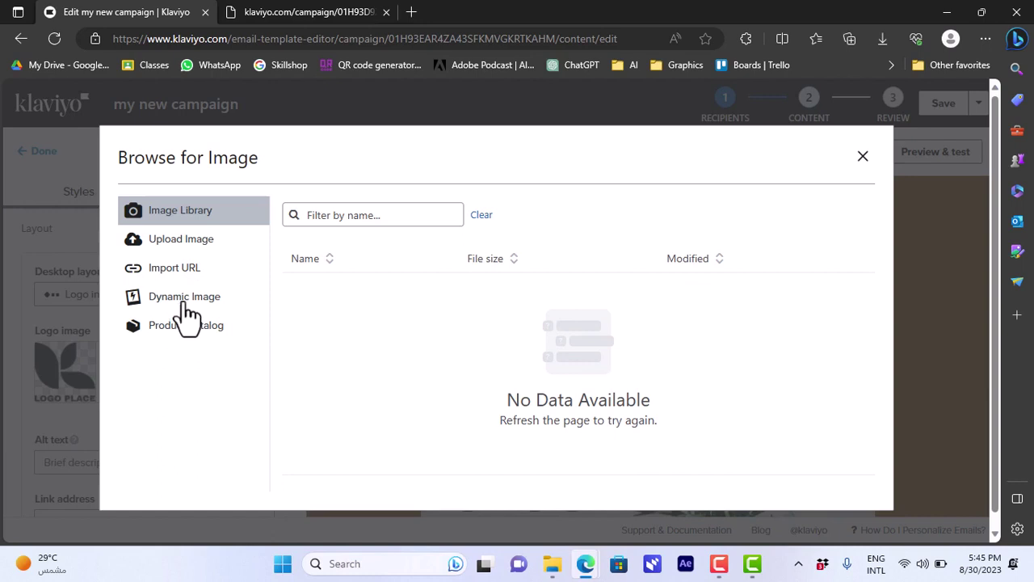
pyautogui.click(863, 157)
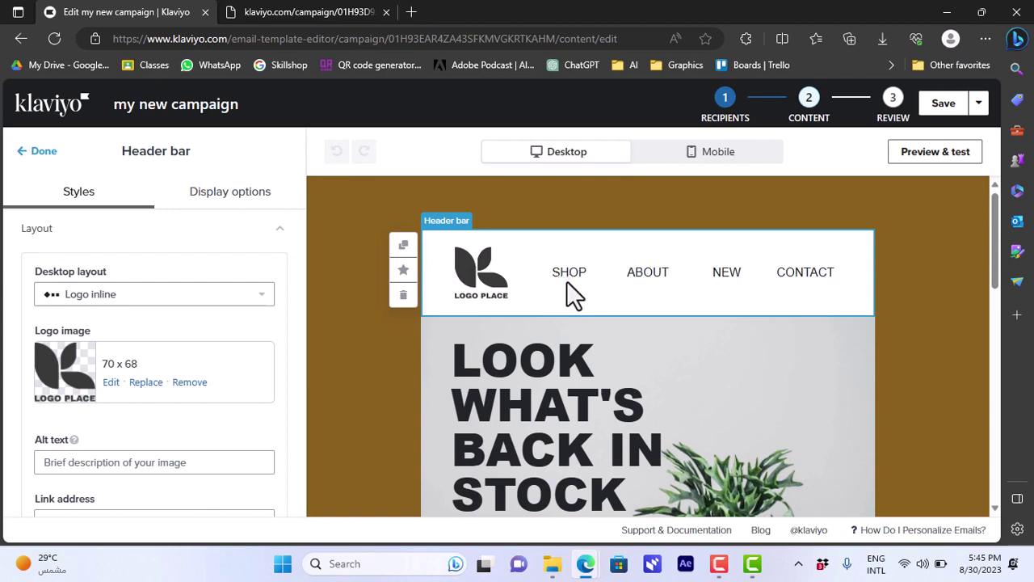
# Change the text of the header bar's first link to "product list".
pyautogui.click(282, 230)
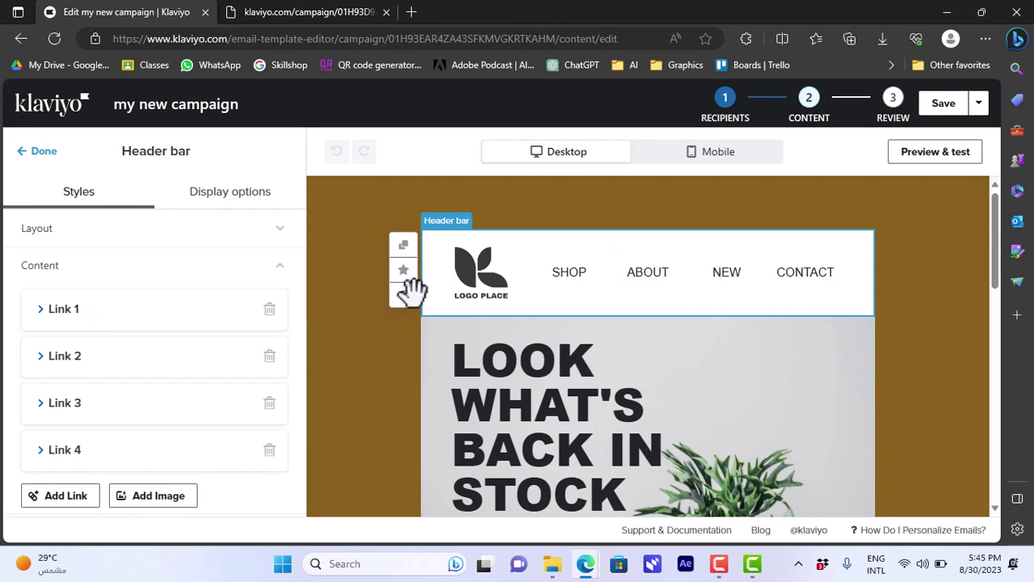
pyautogui.click(40, 313)
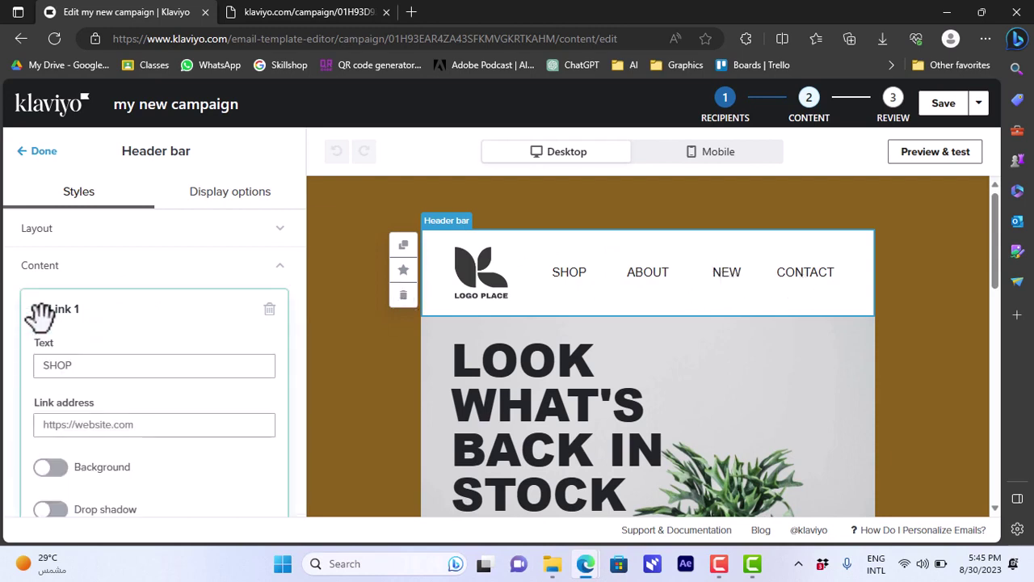
pyautogui.click(81, 367)
pyautogui.doubleClick(81, 368)
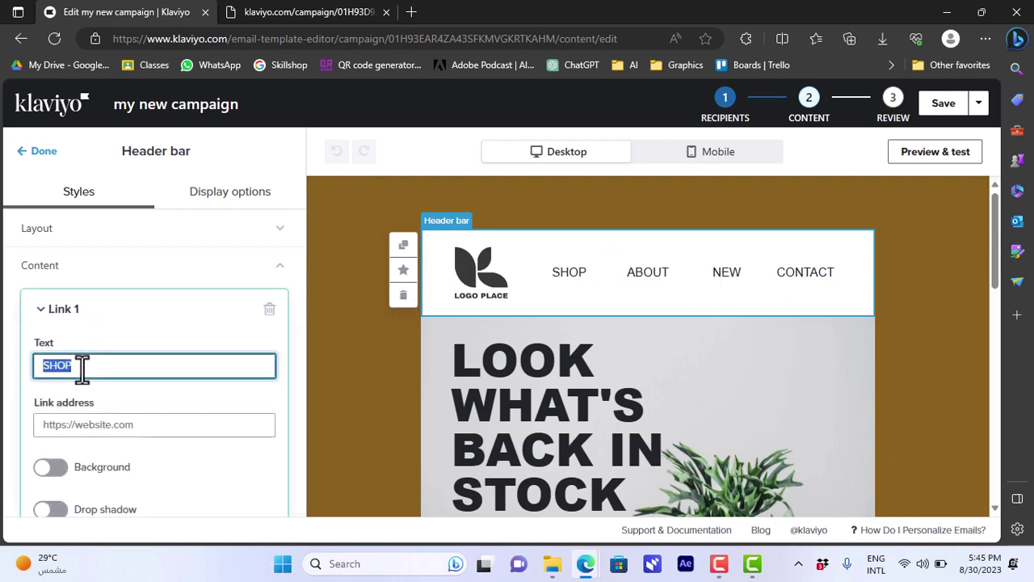
pyautogui.write('product lis')
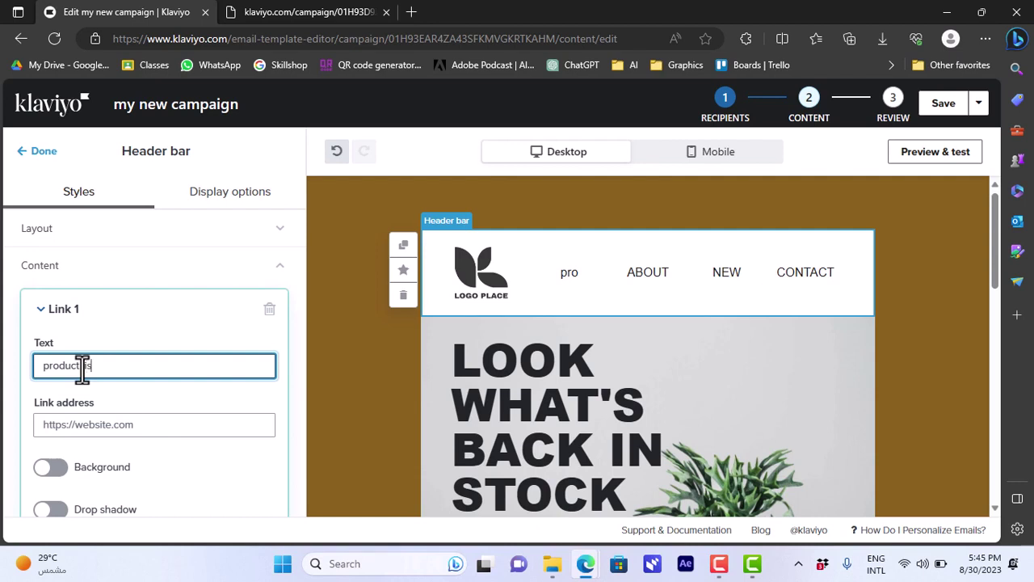
pyautogui.write('t')
pyautogui.click(154, 424)
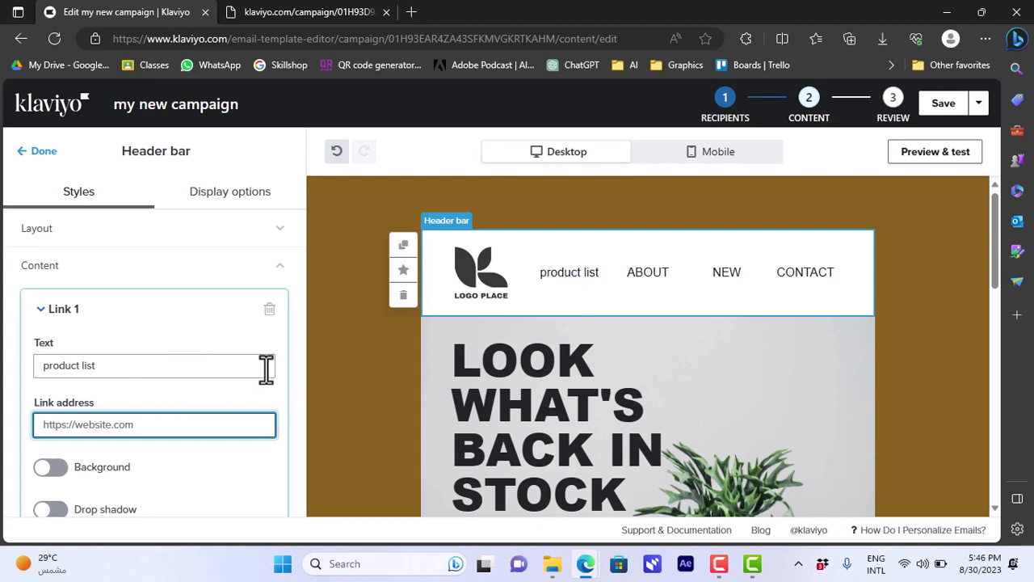
# Try the background and drop shadow effects on the "product list" link, switching each one off again.
pyautogui.click(48, 475)
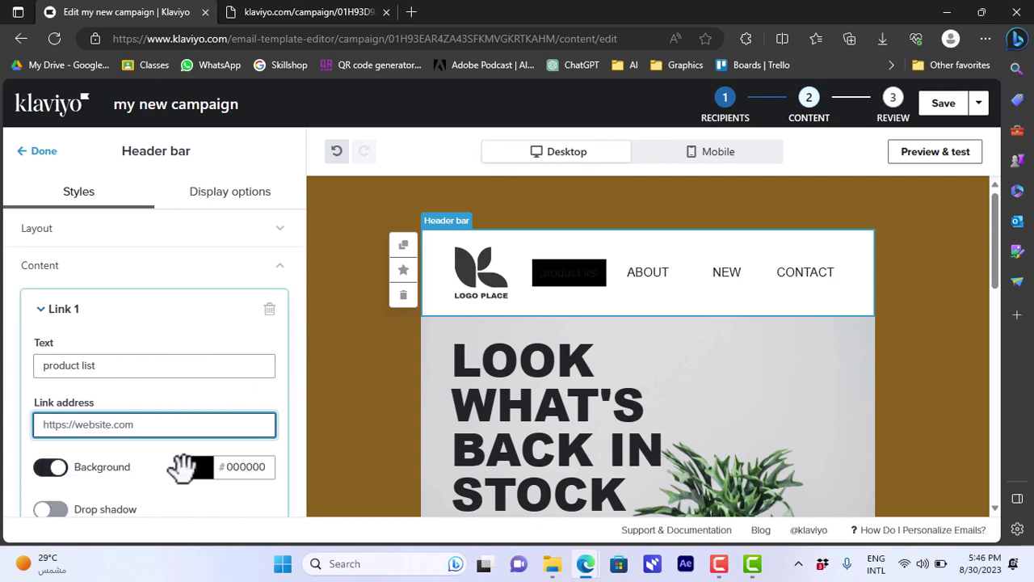
pyautogui.click(50, 467)
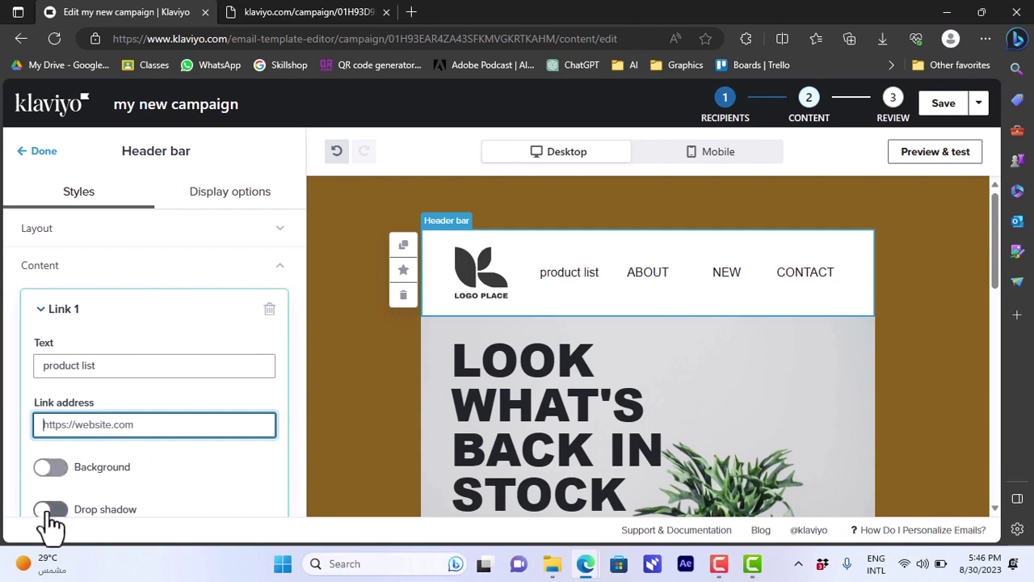
pyautogui.click(50, 516)
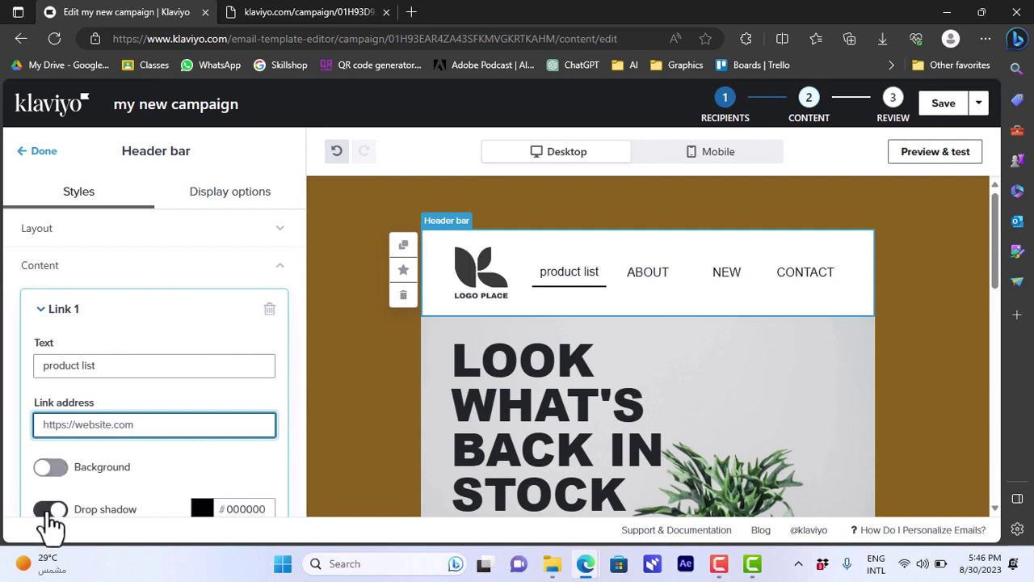
pyautogui.click(49, 511)
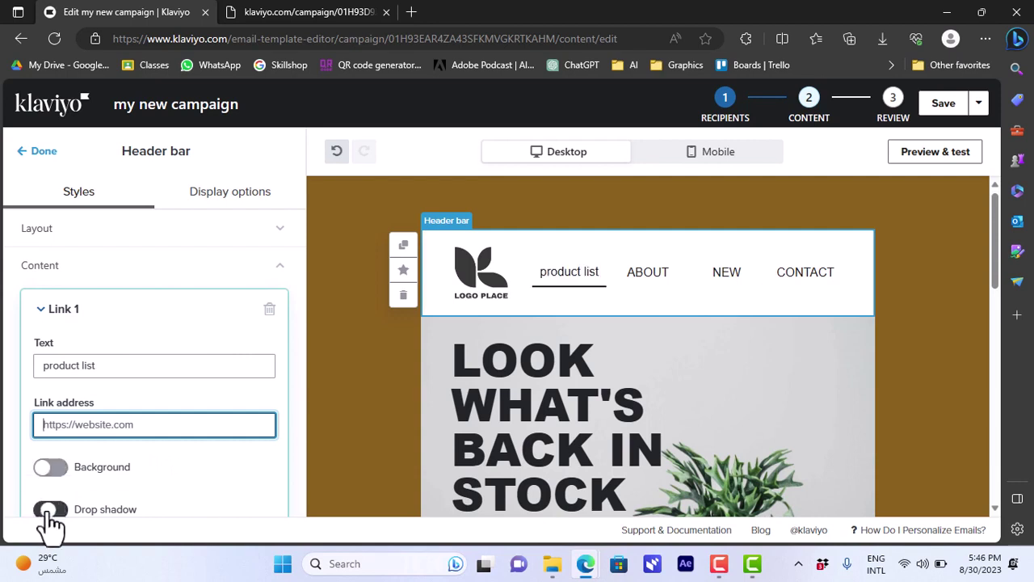
# Change the text of the header bar's second link to "contact us".
pyautogui.click(45, 315)
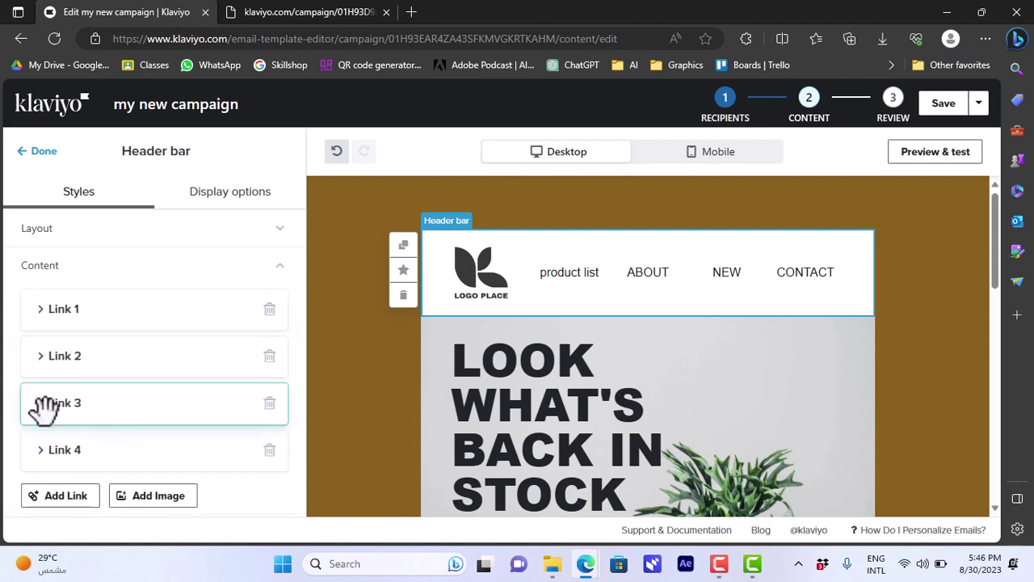
pyautogui.click(39, 360)
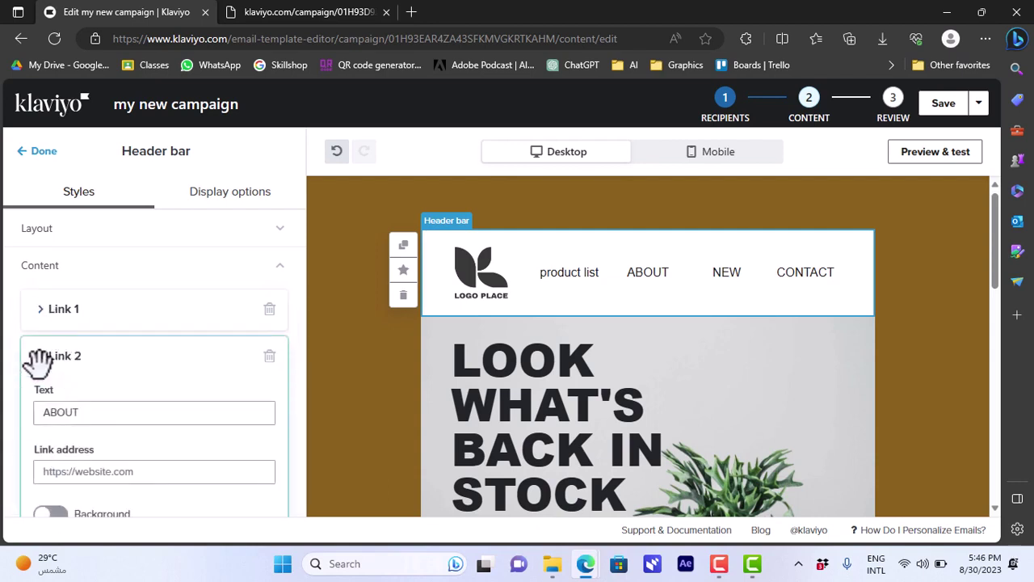
pyautogui.doubleClick(95, 415)
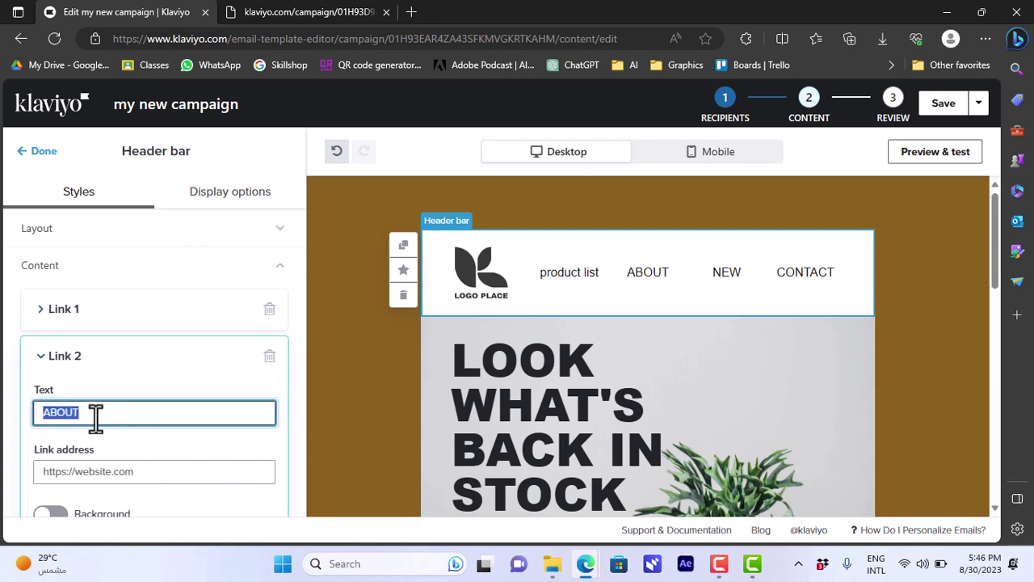
pyautogui.write('contact us')
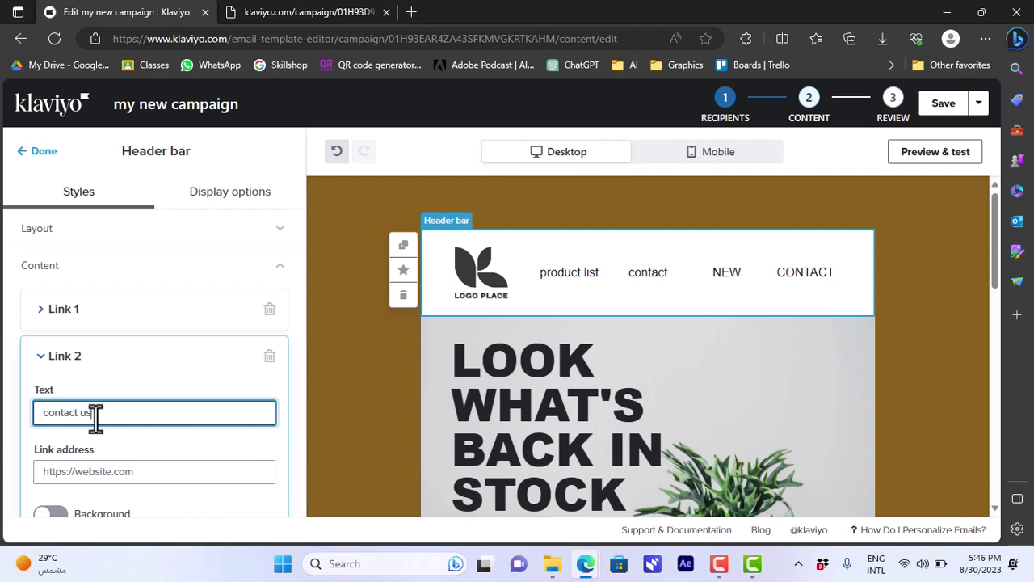
pyautogui.click(135, 474)
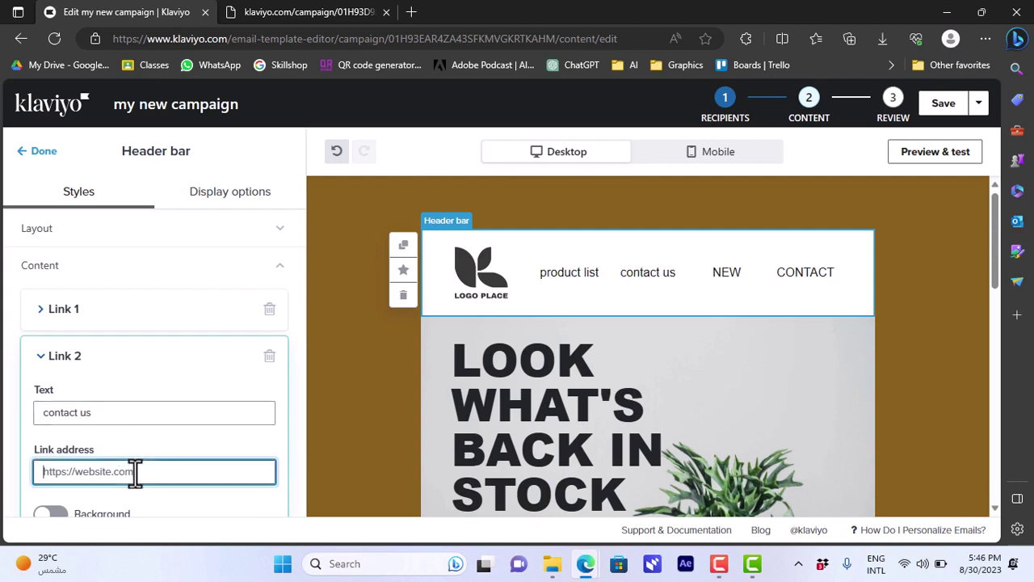
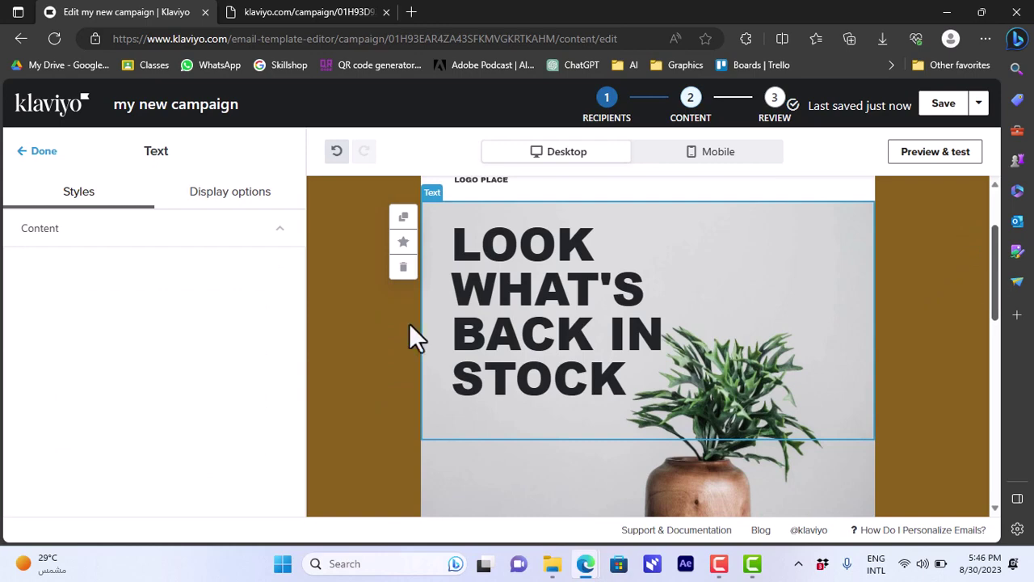
# Replace the "LOOK WHAT'S BACK IN STOCK" heading text over the plant image with "products".
pyautogui.click(408, 323)
pyautogui.click(591, 235)
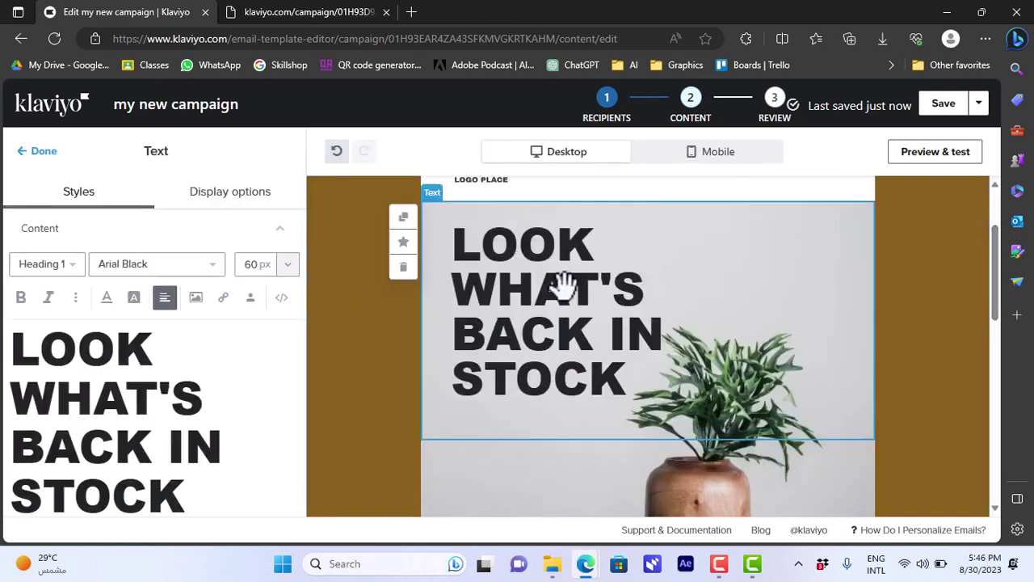
pyautogui.moveTo(187, 489); pyautogui.dragTo(17, 361)
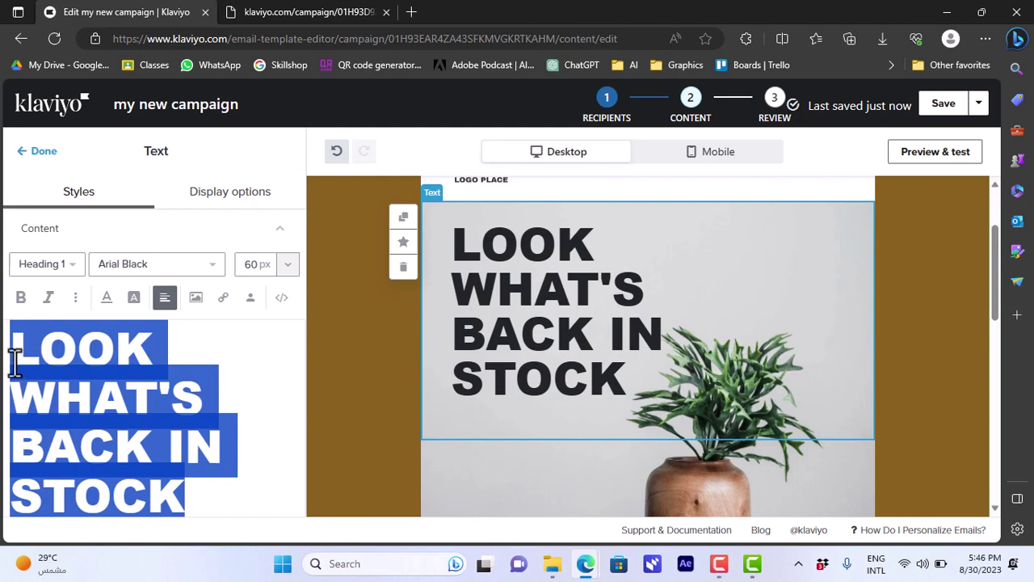
pyautogui.write('produ')
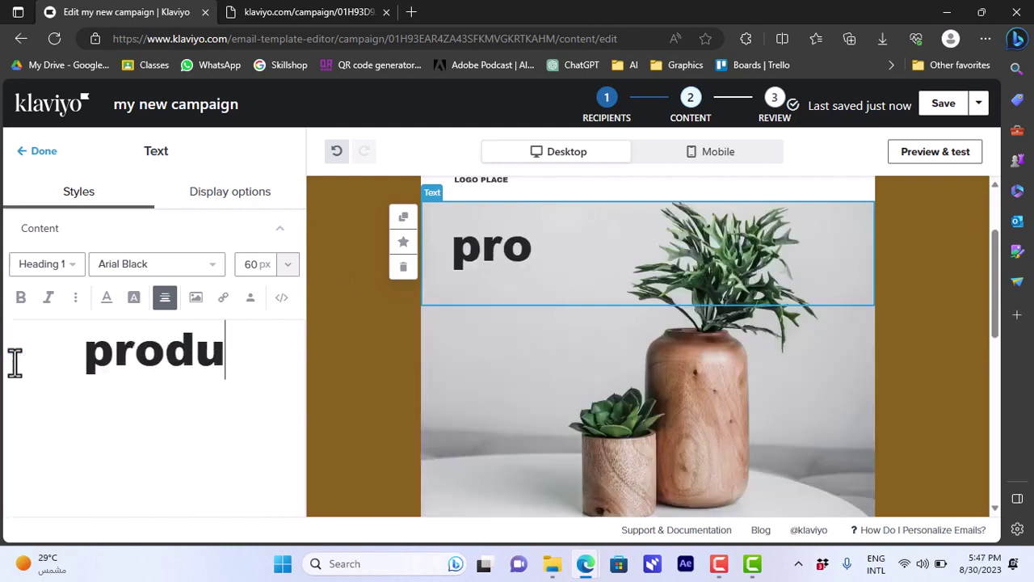
pyautogui.write('cts')
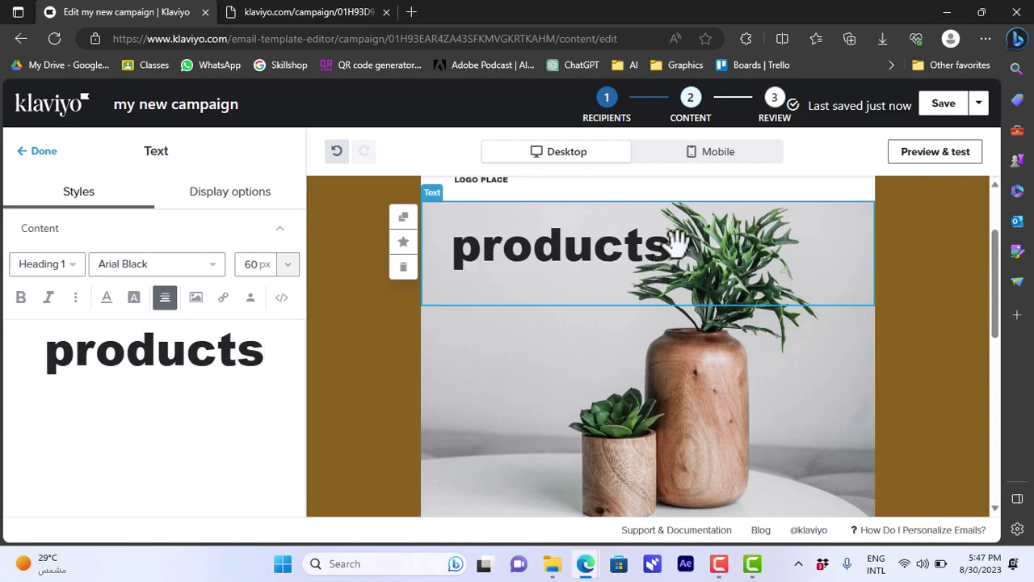
# Check the email in mobile and desktop views, and examine the settings of the plant image section and the "We've restocked" text block.
pyautogui.click(711, 161)
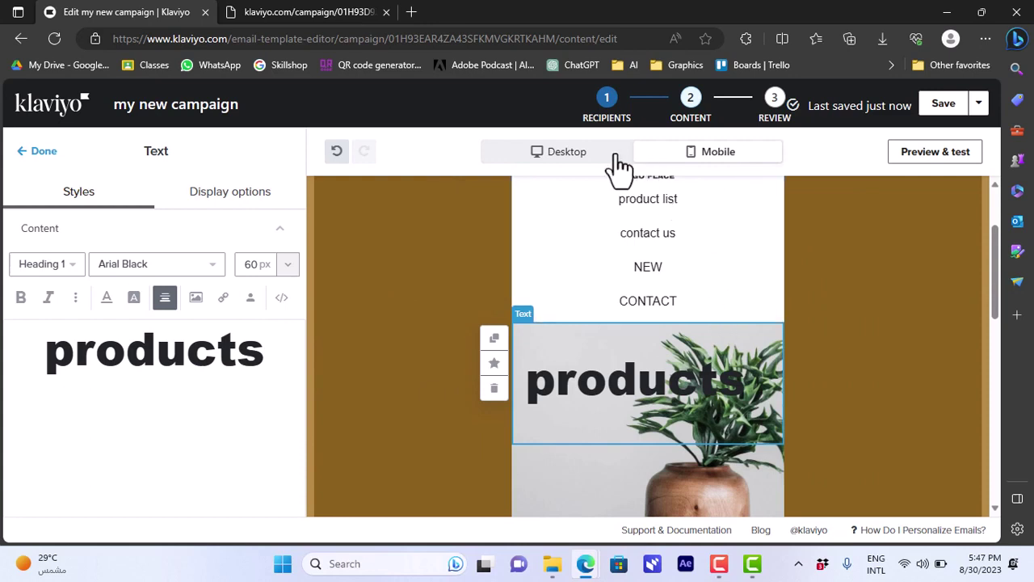
pyautogui.click(587, 157)
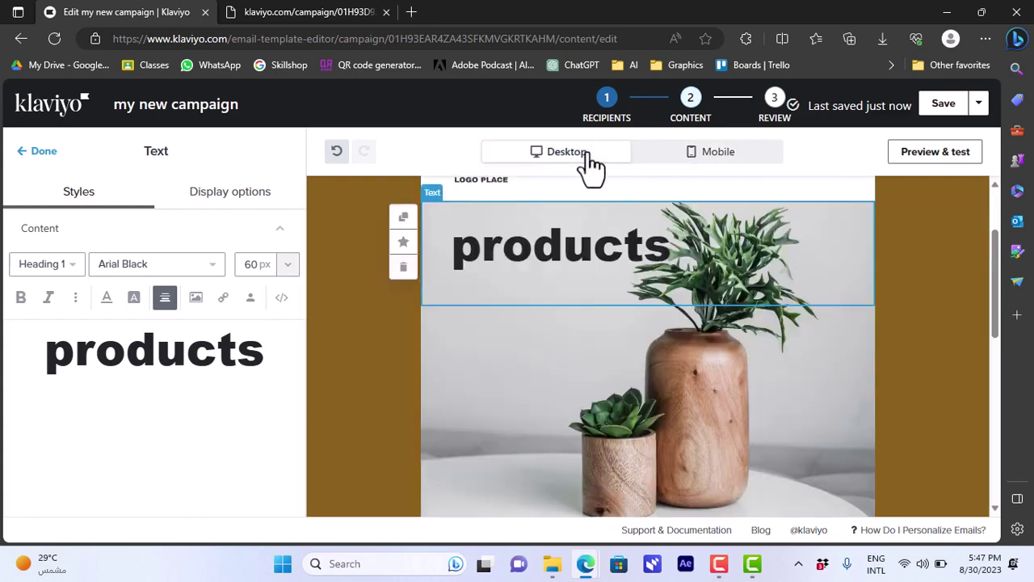
pyautogui.click(691, 409)
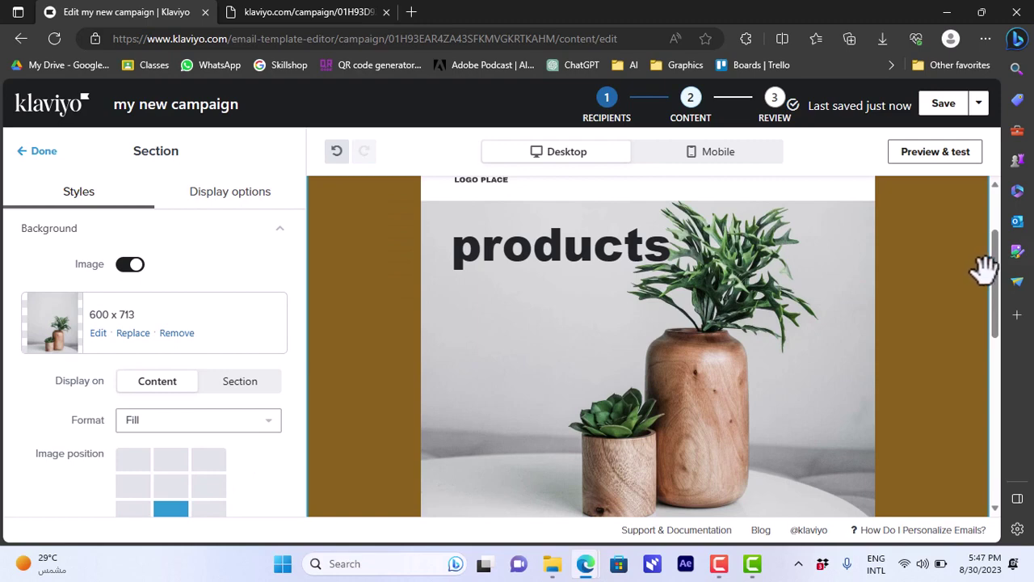
pyautogui.moveTo(1000, 314); pyautogui.dragTo(997, 397)
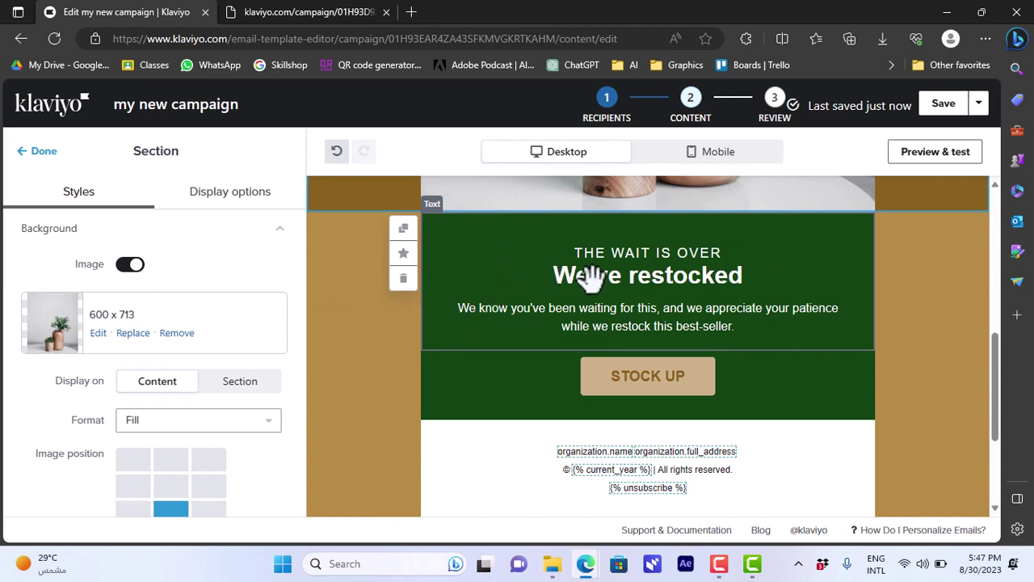
pyautogui.click(651, 278)
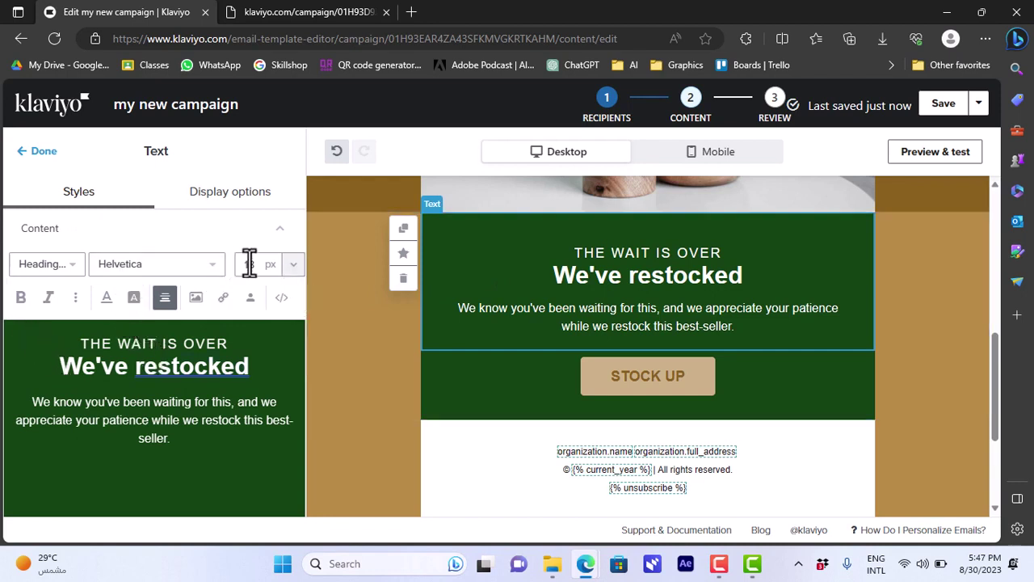
# Change the "STOCK UP" button's text to "shop".
pyautogui.click(647, 381)
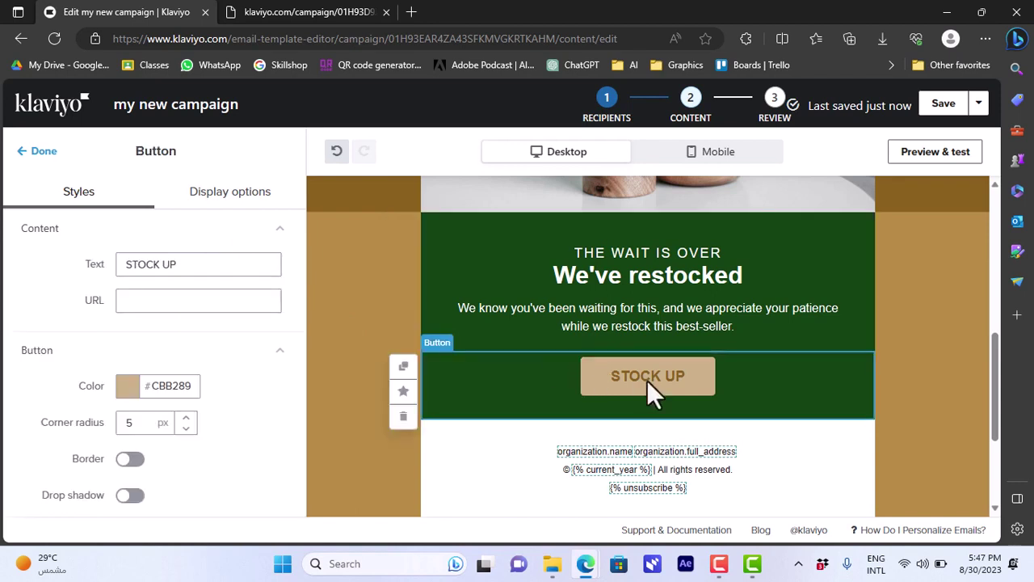
pyautogui.tripleClick(186, 267)
pyautogui.write('shop')
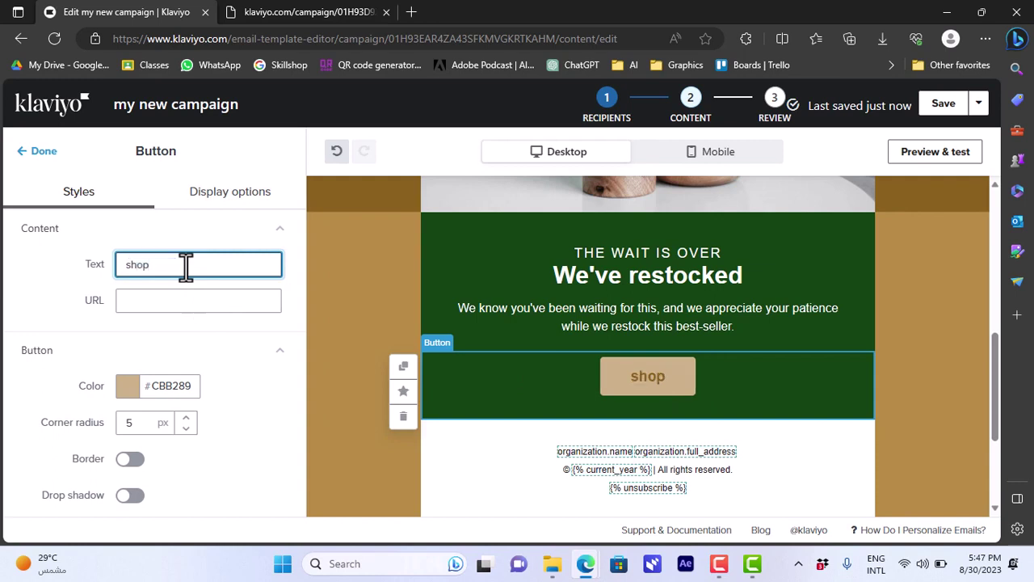
# Set the "shop" button's color to dark brown #514530 and finish editing the button.
pyautogui.click(113, 404)
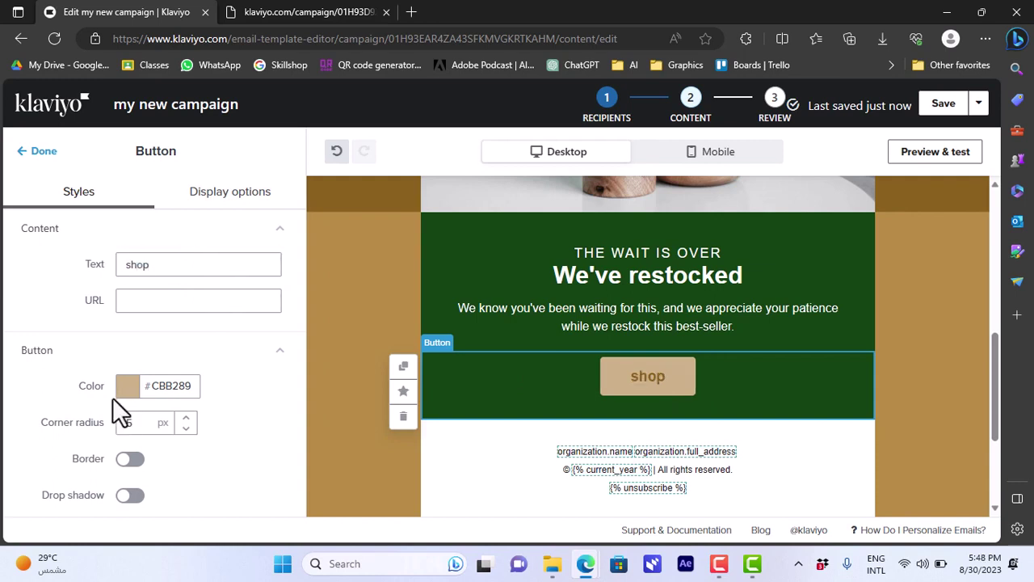
pyautogui.click(127, 388)
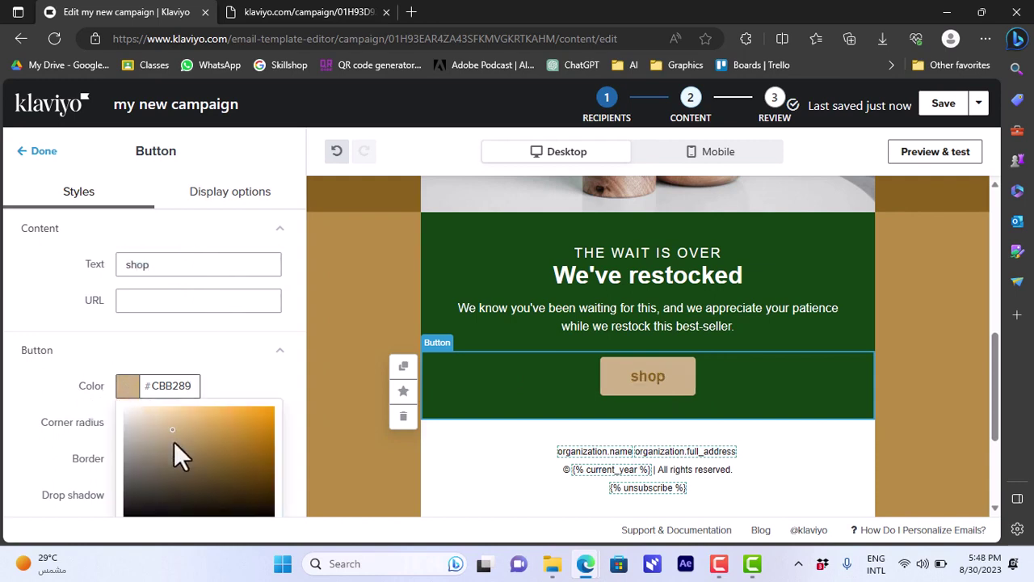
pyautogui.moveTo(194, 453)
pyautogui.mouseDown()
pyautogui.moveTo(251, 497)
pyautogui.moveTo(253, 439)
pyautogui.moveTo(274, 396)
pyautogui.mouseUp()
pyautogui.moveTo(183, 486); pyautogui.dragTo(186, 482)
pyautogui.click(260, 358)
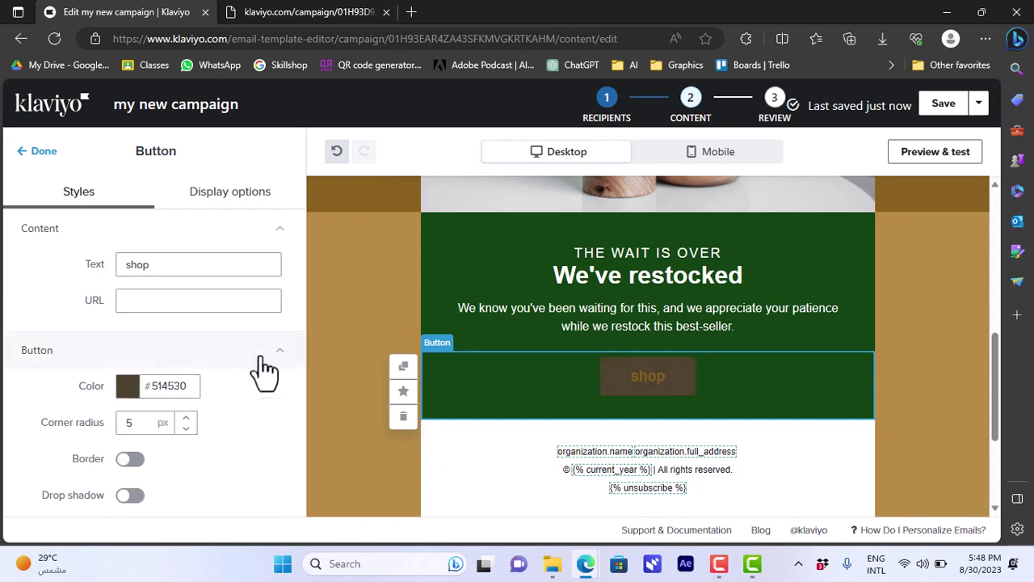
pyautogui.click(262, 357)
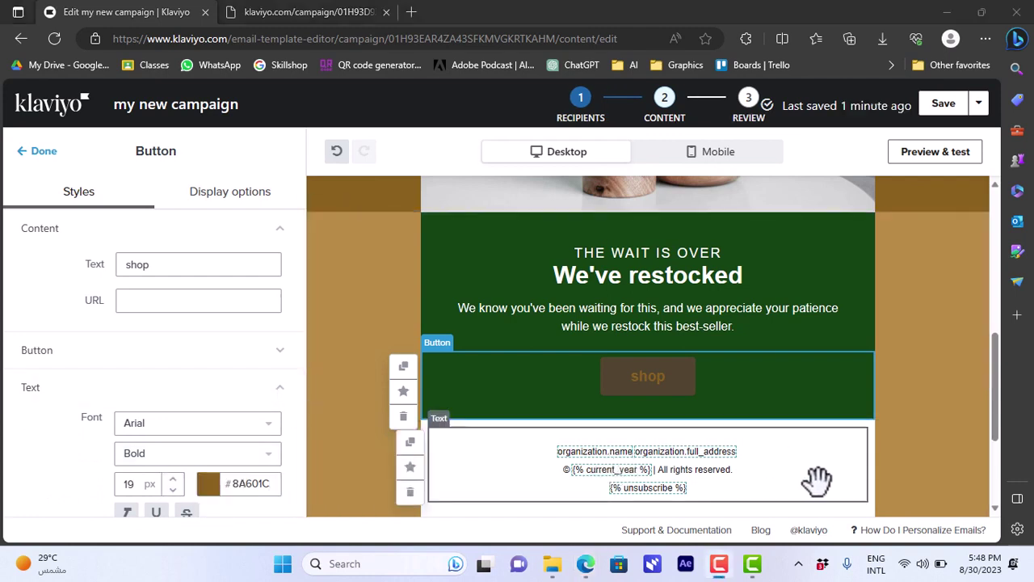
pyautogui.moveTo(995, 399); pyautogui.dragTo(994, 224)
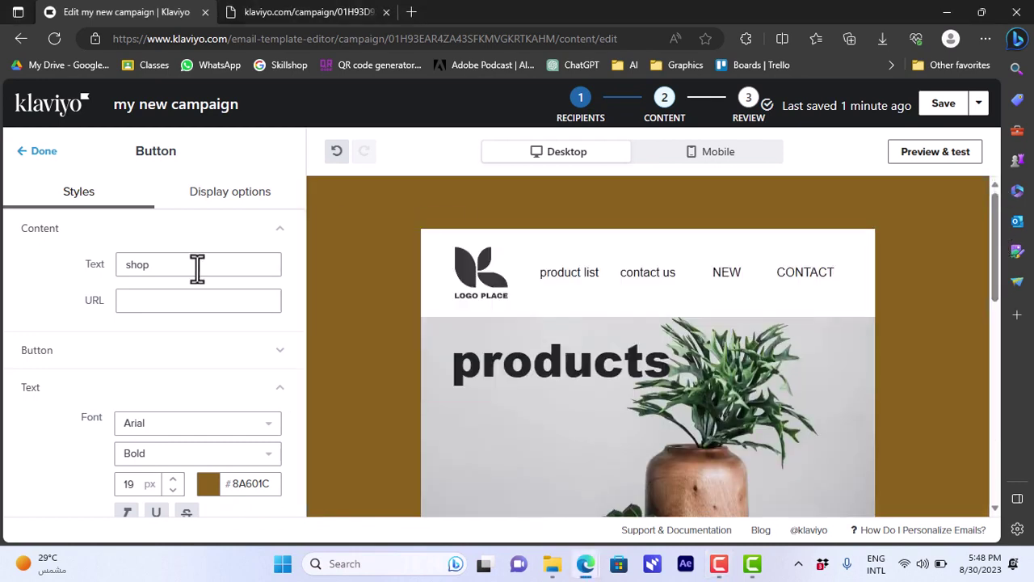
pyautogui.click(35, 159)
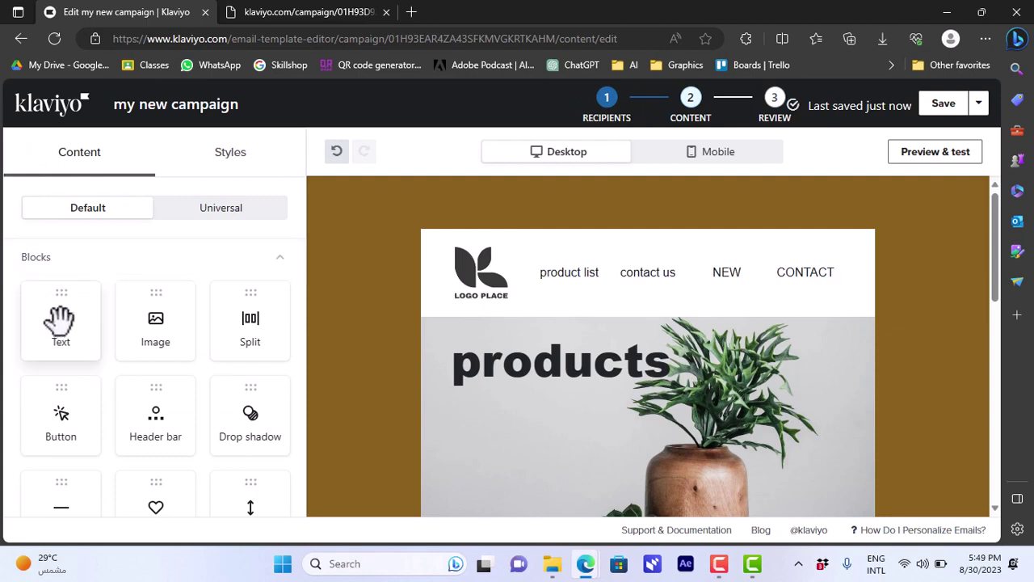
# Add a text block above the header bar and replace its placeholder text with "title".
pyautogui.moveTo(60, 322); pyautogui.dragTo(468, 230)
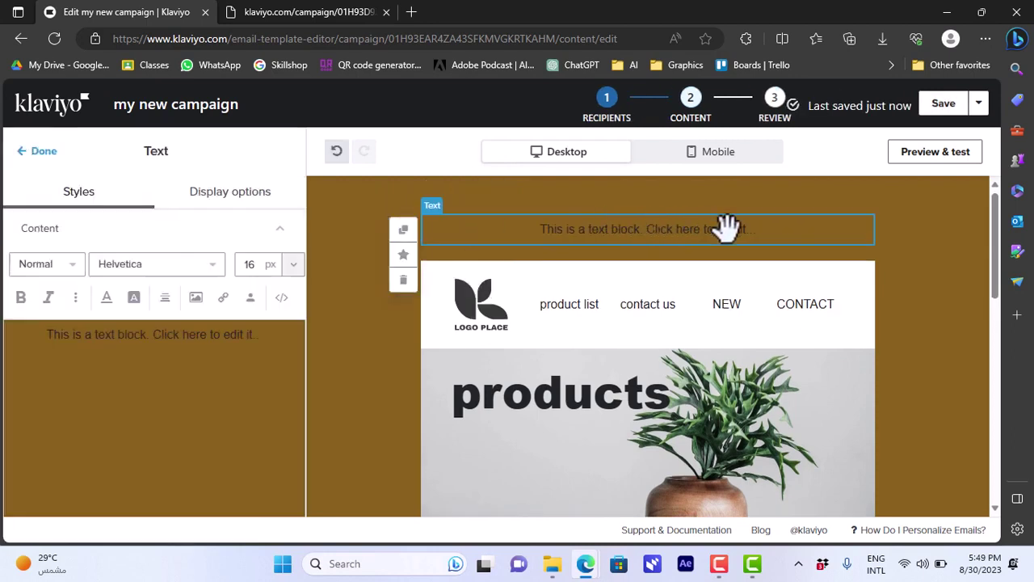
pyautogui.tripleClick(230, 338)
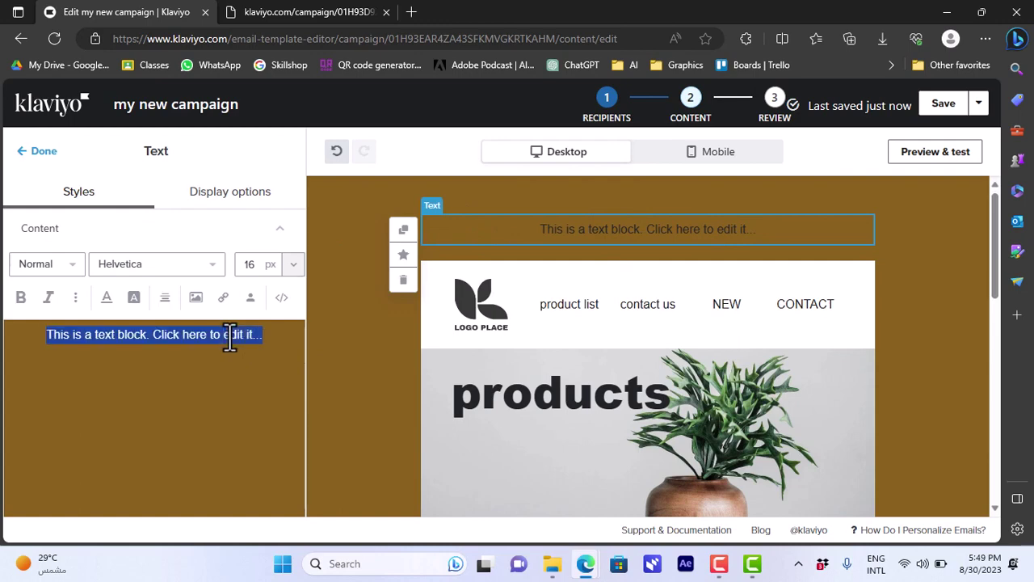
pyautogui.write('title')
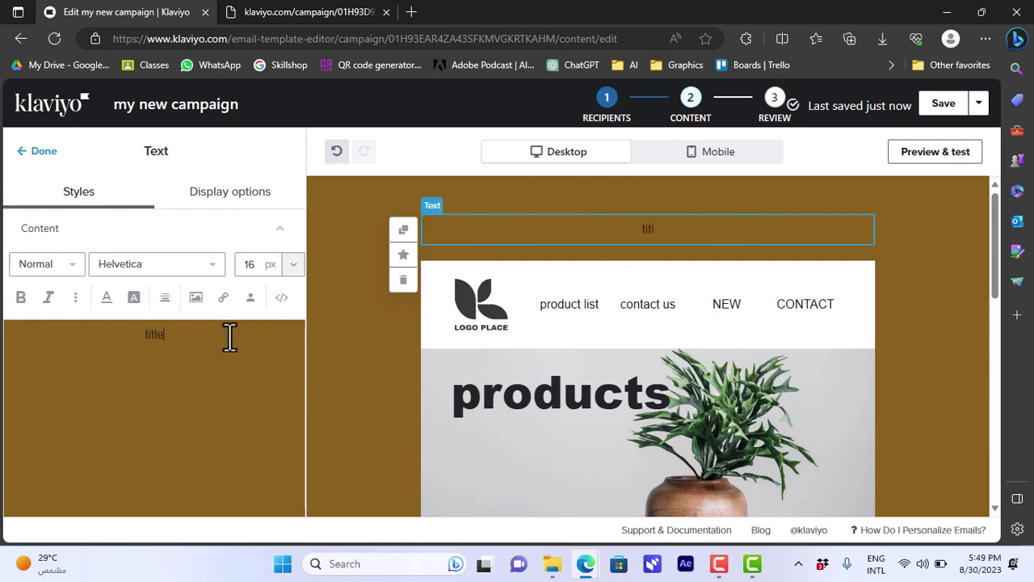
# Format the "title" text in Arial Black at 22 px, bold and italic.
pyautogui.hotkey('ctrl', 'a')
pyautogui.click(186, 266)
pyautogui.click(147, 338)
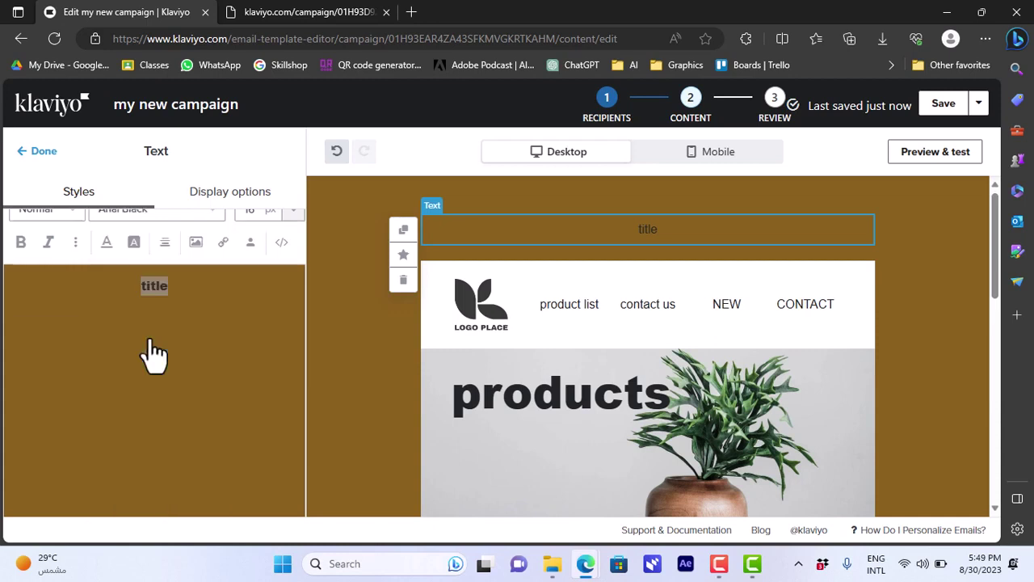
pyautogui.click(287, 216)
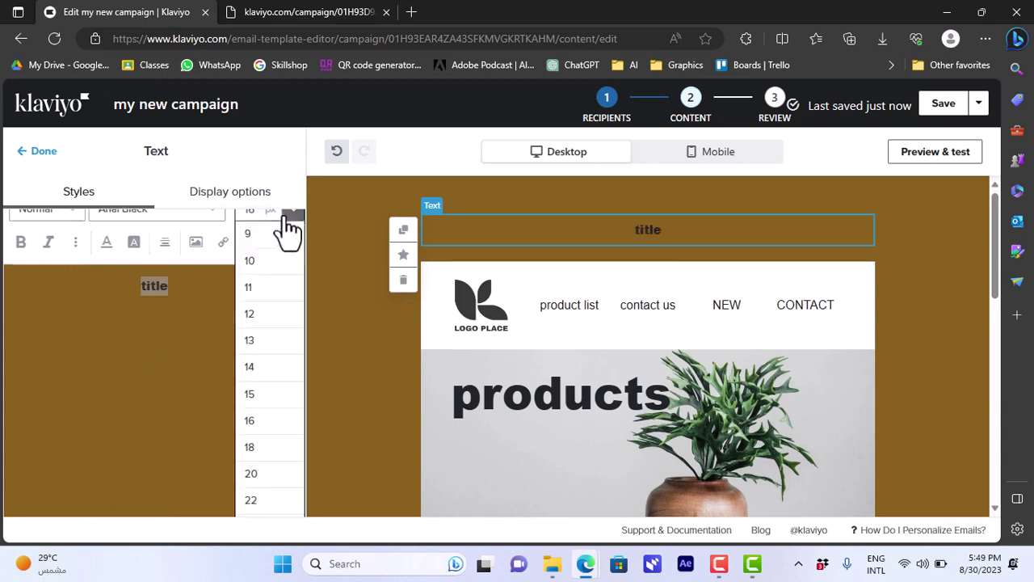
pyautogui.click(272, 394)
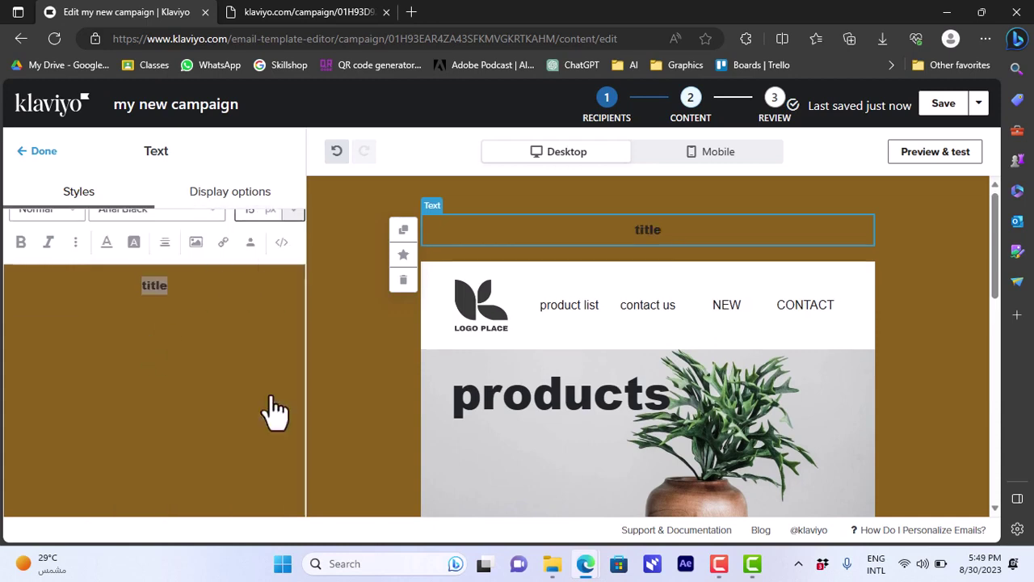
pyautogui.click(293, 217)
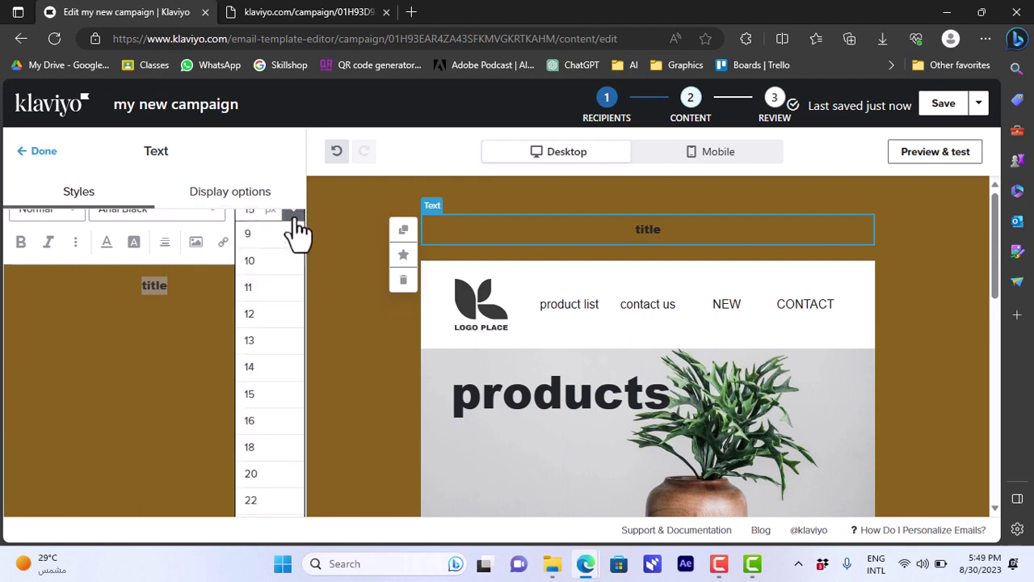
pyautogui.click(271, 500)
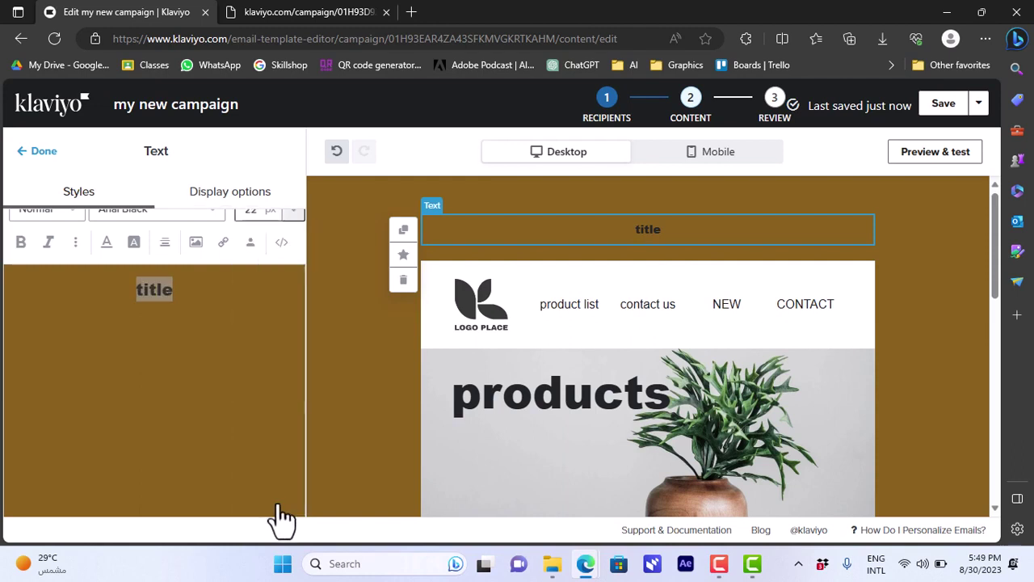
pyautogui.click(48, 243)
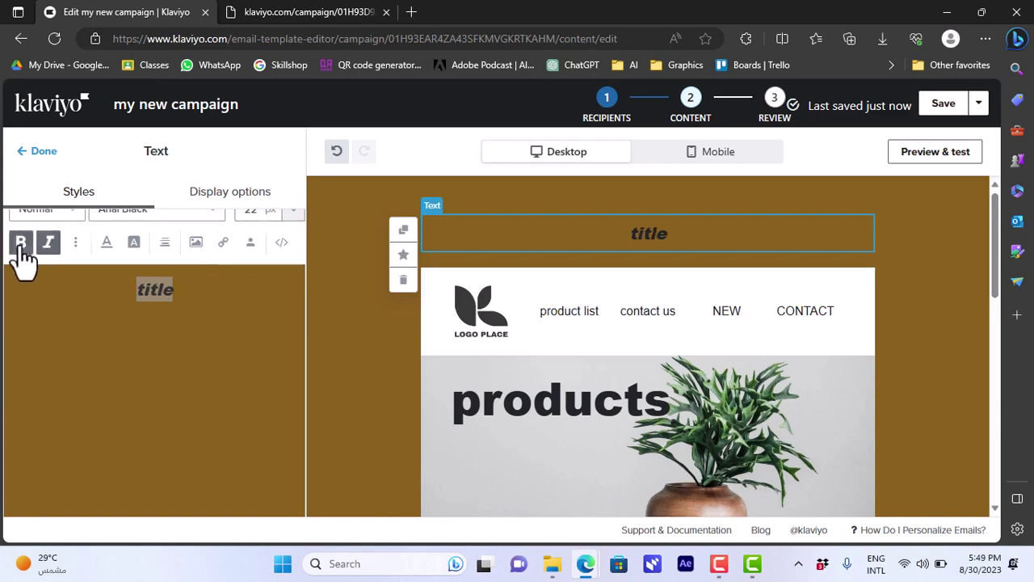
# Turn on a background color for the title block's text area and make it red.
pyautogui.scroll(-5, 208, 335)
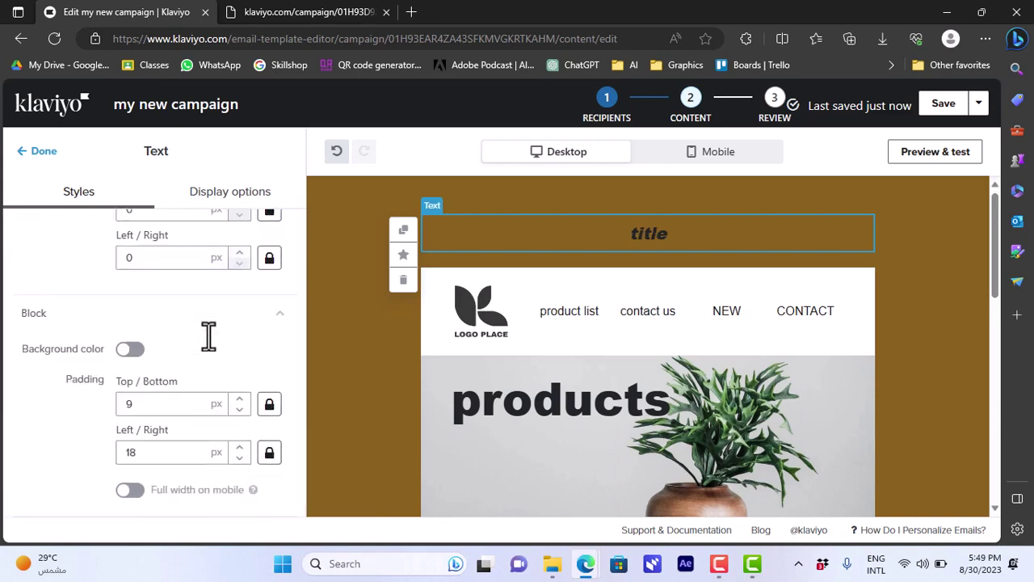
pyautogui.scroll(3, 208, 334)
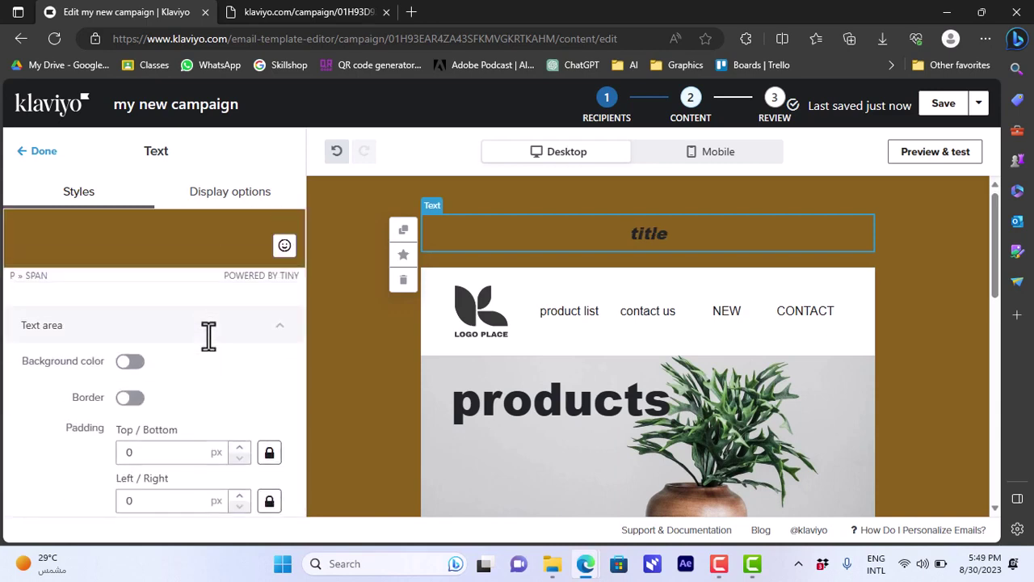
pyautogui.click(129, 362)
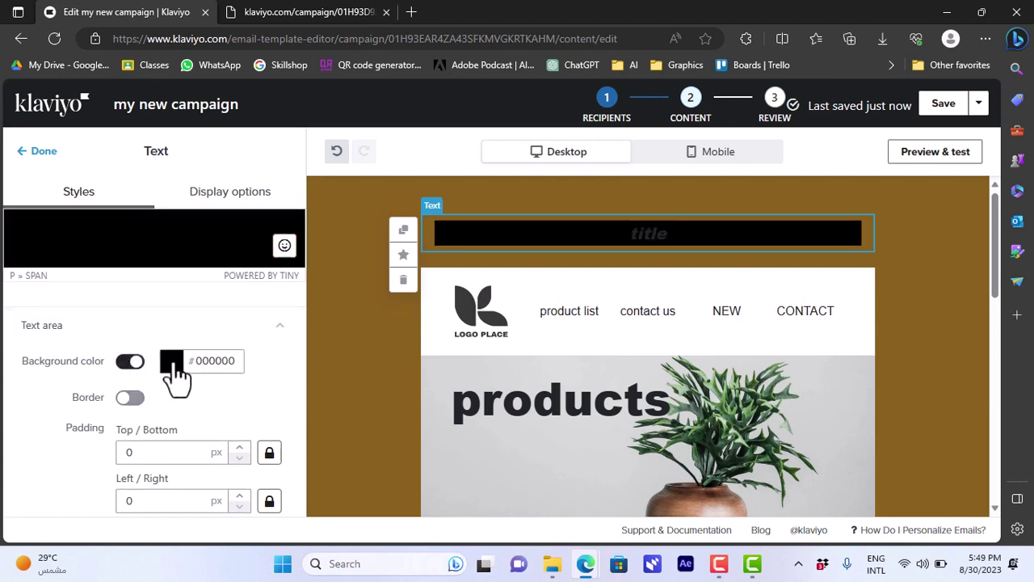
pyautogui.click(172, 361)
pyautogui.click(268, 397)
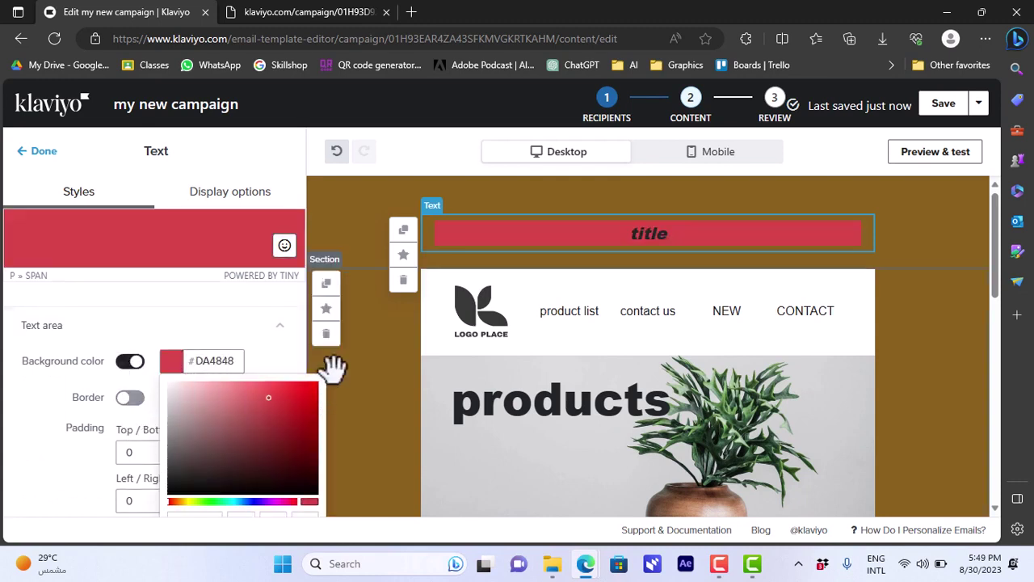
# Change the text color of "title" to blue #0F64E8.
pyautogui.scroll(3, 150, 380)
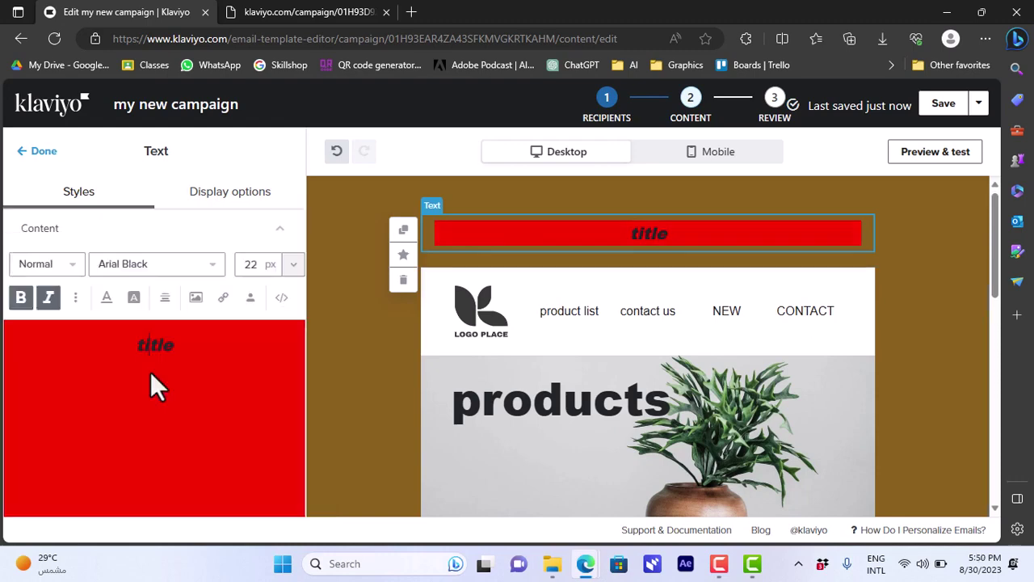
pyautogui.click(106, 299)
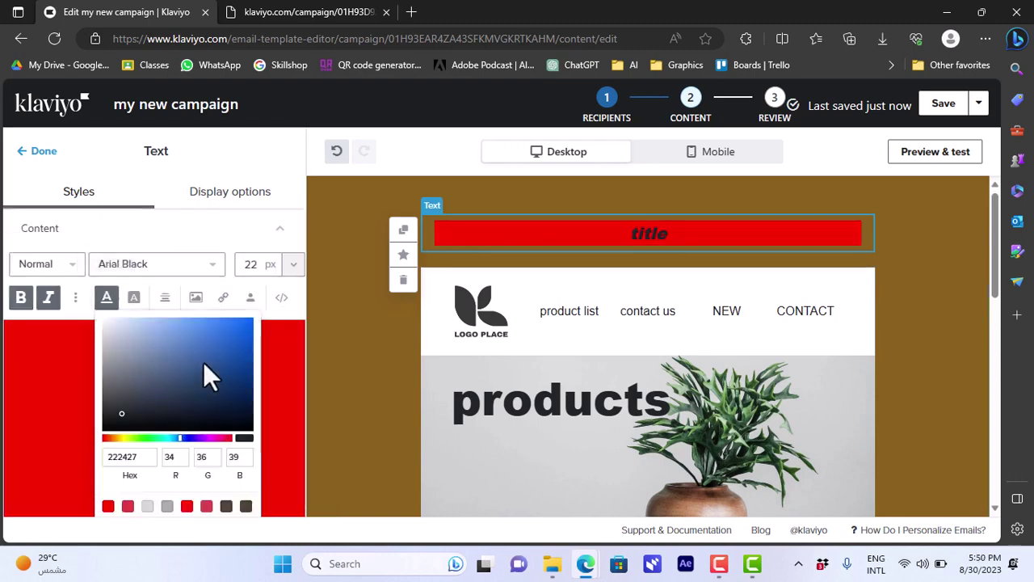
pyautogui.click(243, 328)
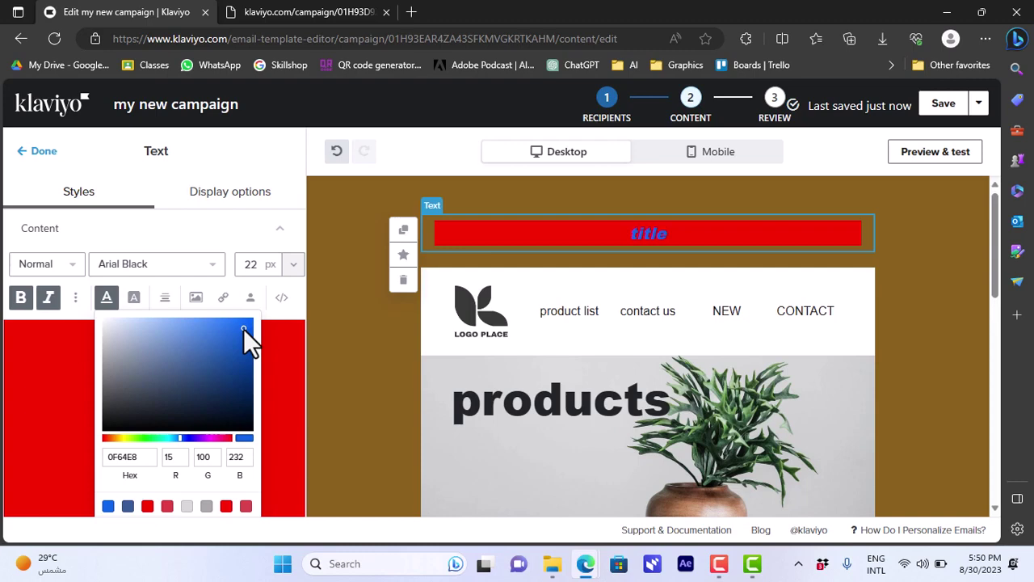
pyautogui.click(280, 338)
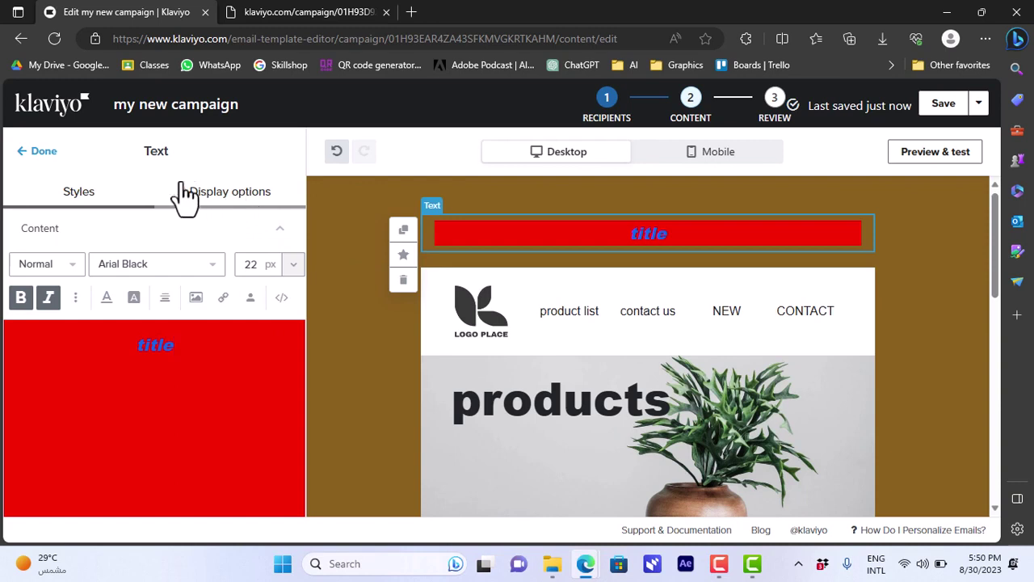
# Finish editing the title block and view the email canvas in its mobile layout.
pyautogui.click(40, 153)
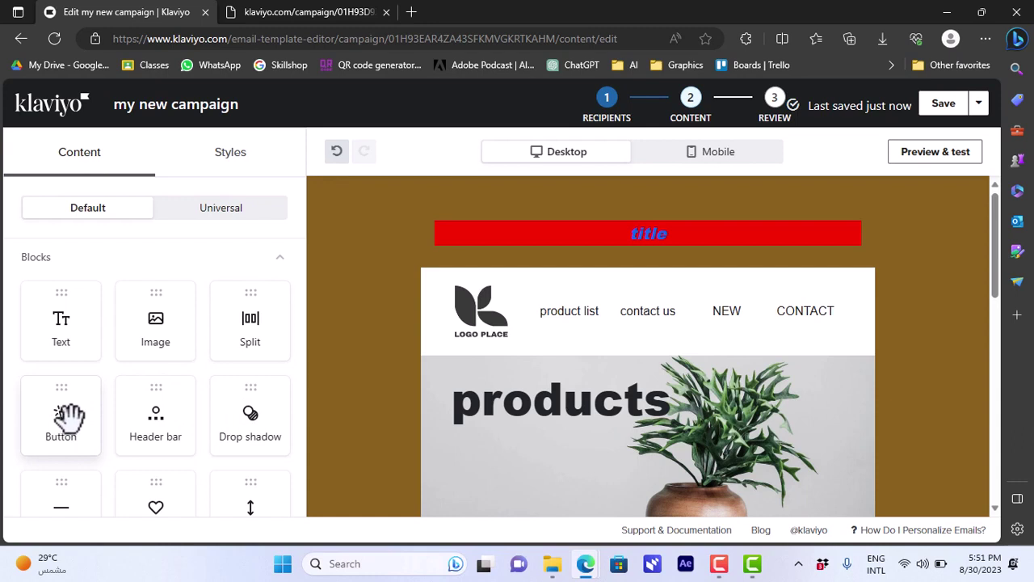
pyautogui.click(709, 151)
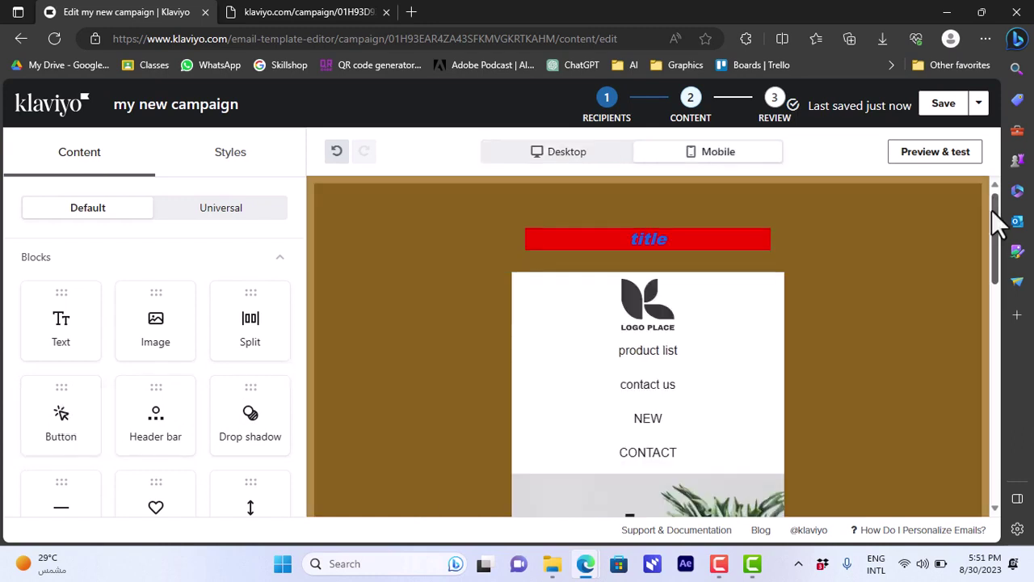
# Preview the email in its desktop and mobile versions, review the preview profile details, and return to the editor.
pyautogui.click(937, 155)
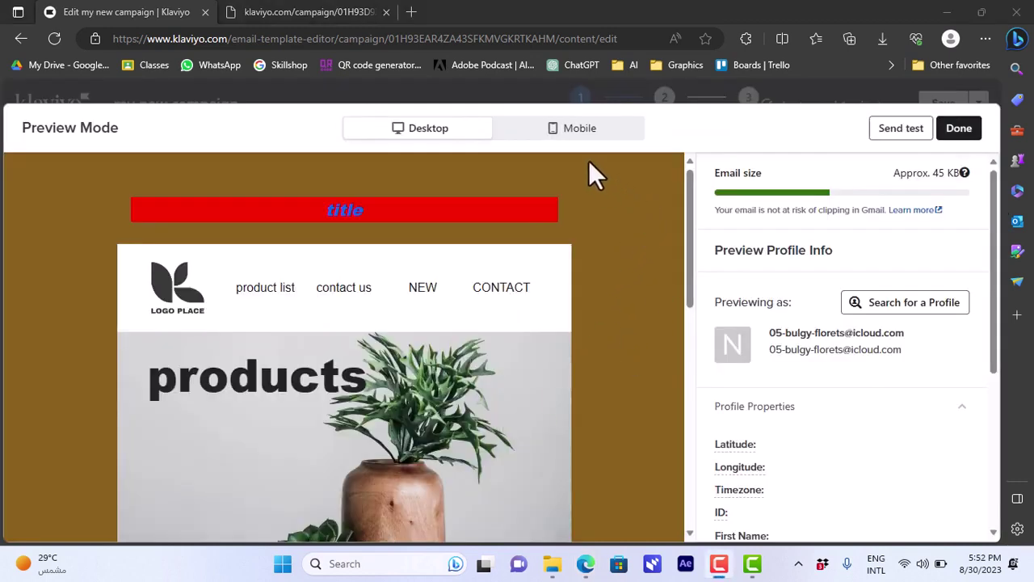
pyautogui.moveTo(689, 218); pyautogui.dragTo(693, 250)
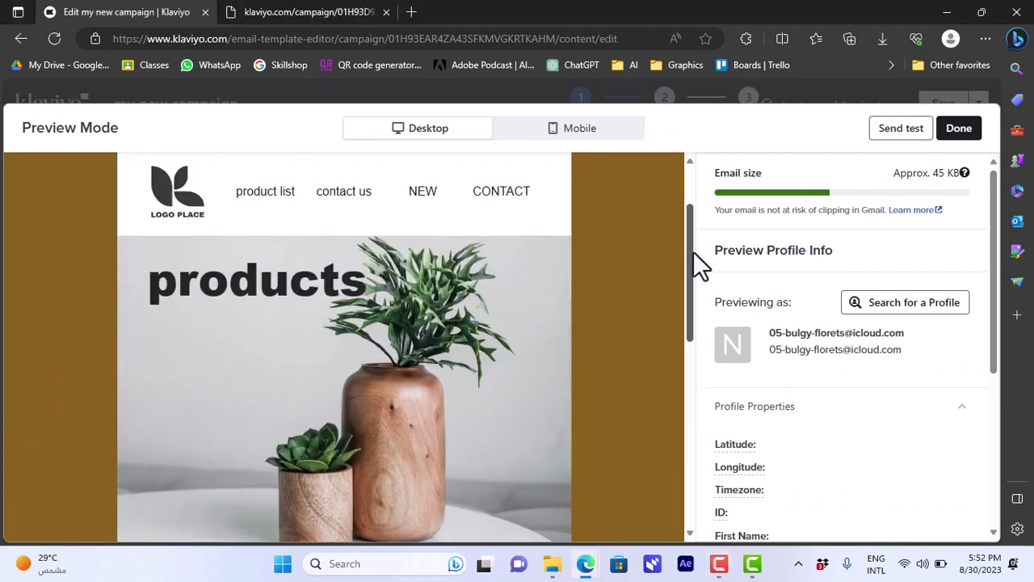
pyautogui.click(596, 148)
pyautogui.click(480, 142)
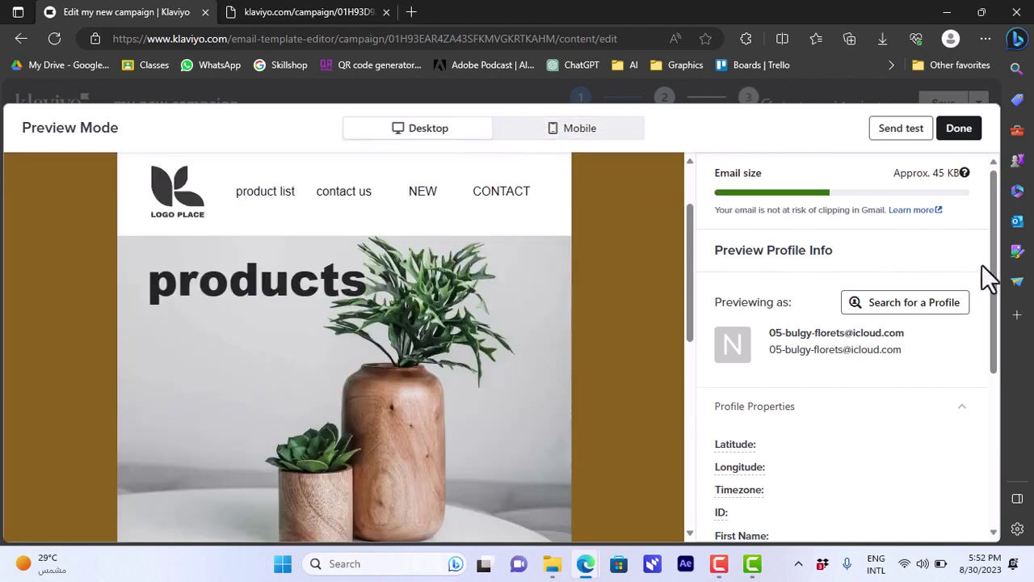
pyautogui.moveTo(995, 282); pyautogui.dragTo(989, 215)
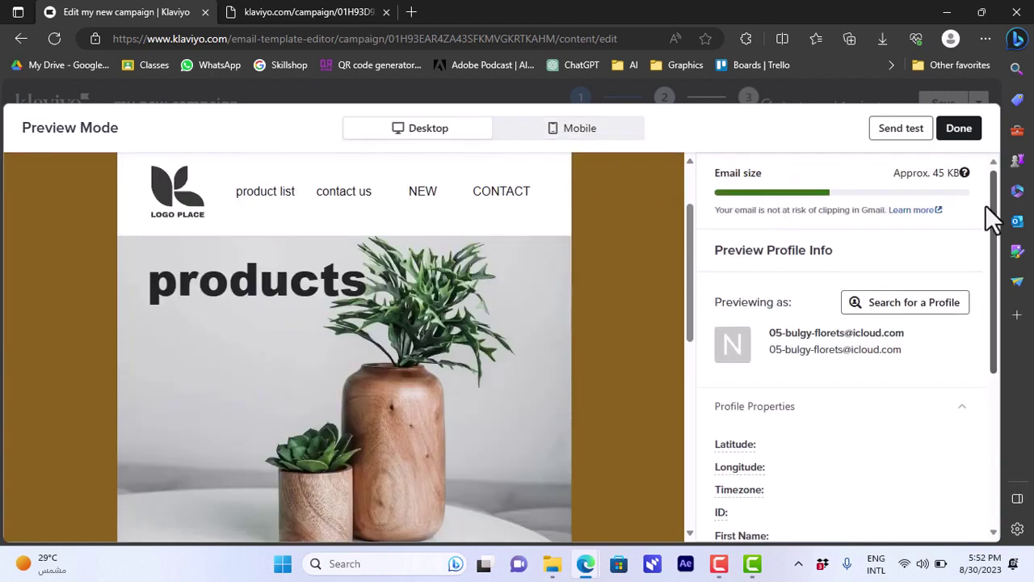
pyautogui.click(962, 131)
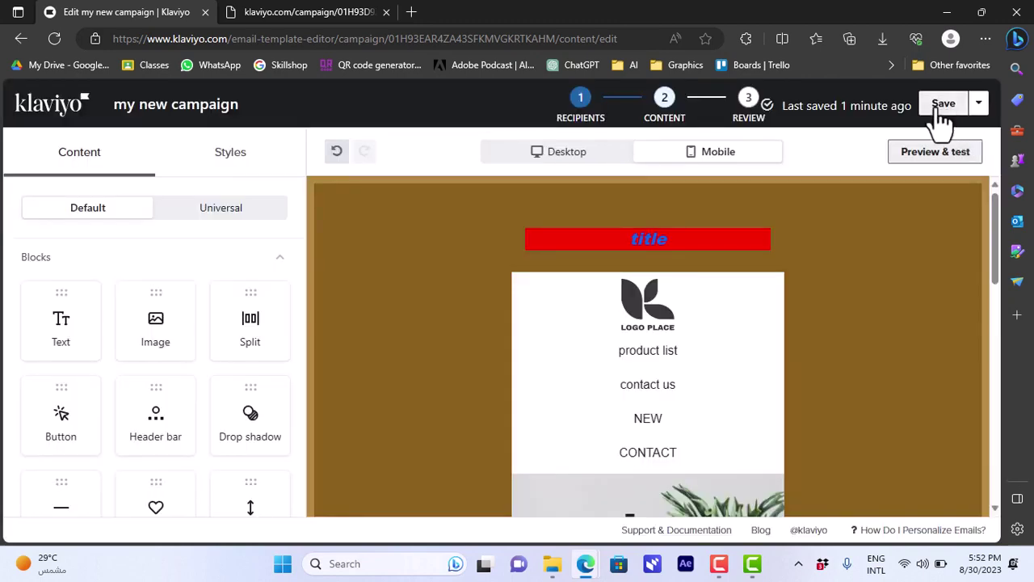